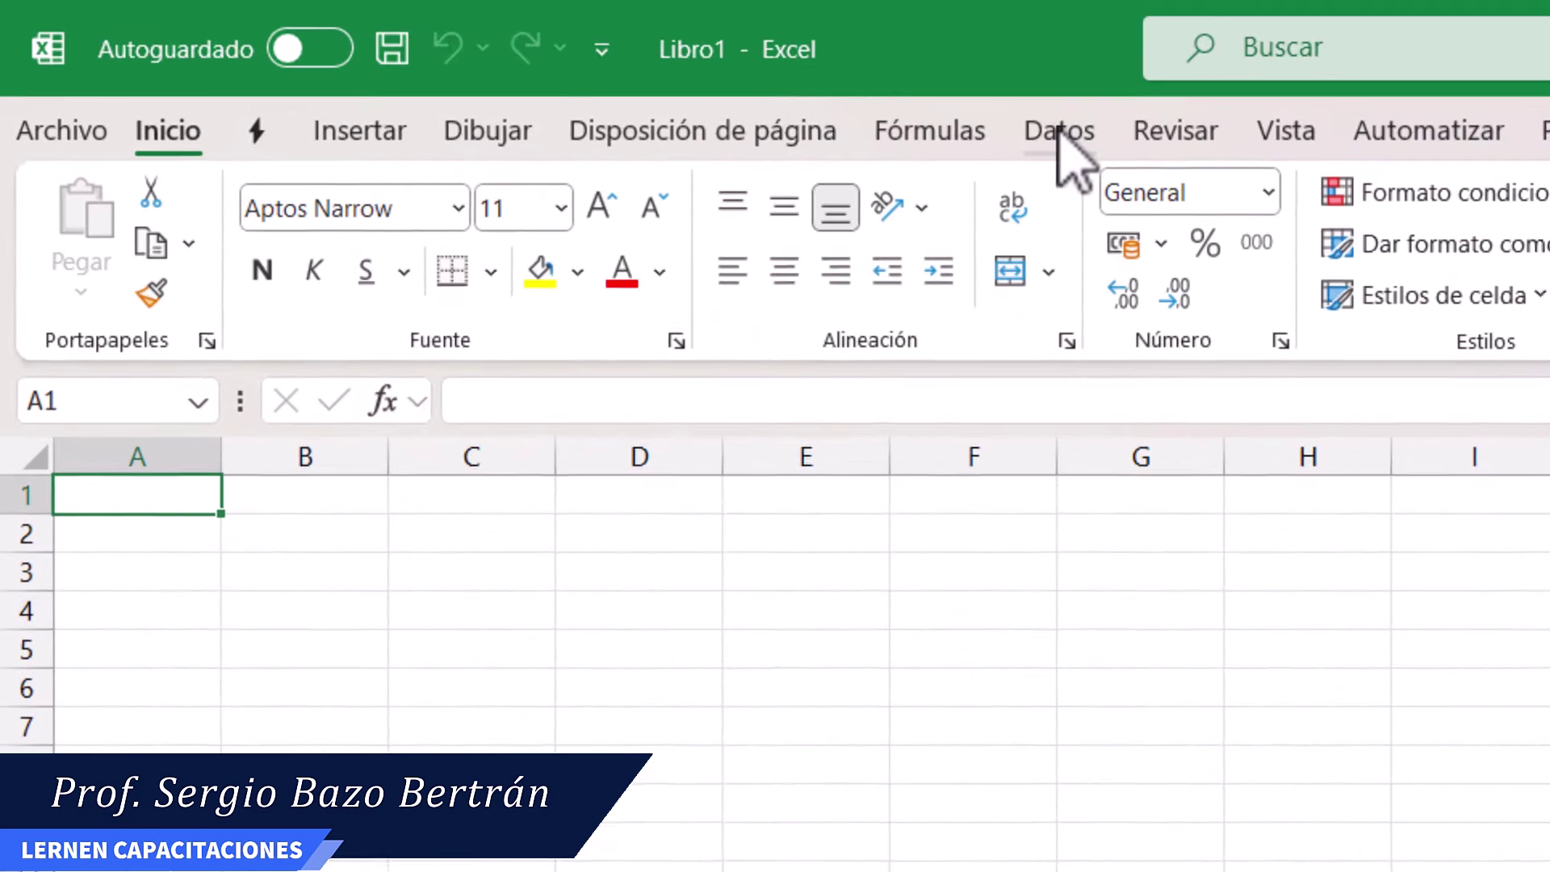
Import data from the folder D:\Netzun\Cursos de Excel 2023 and show its file preview.
left_click(1058, 129)
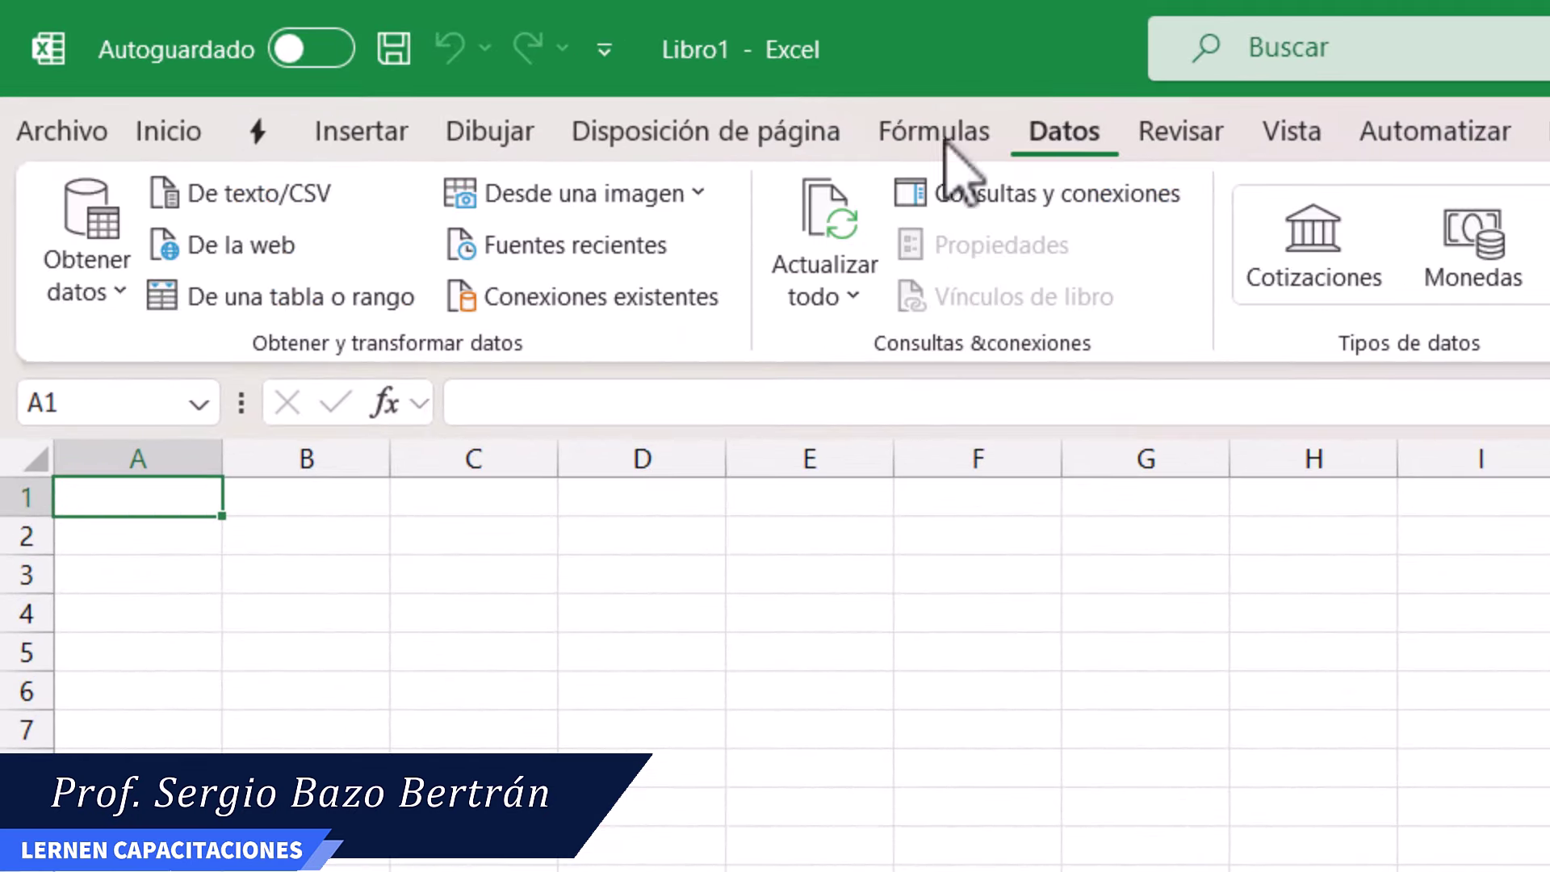
left_click(85, 267)
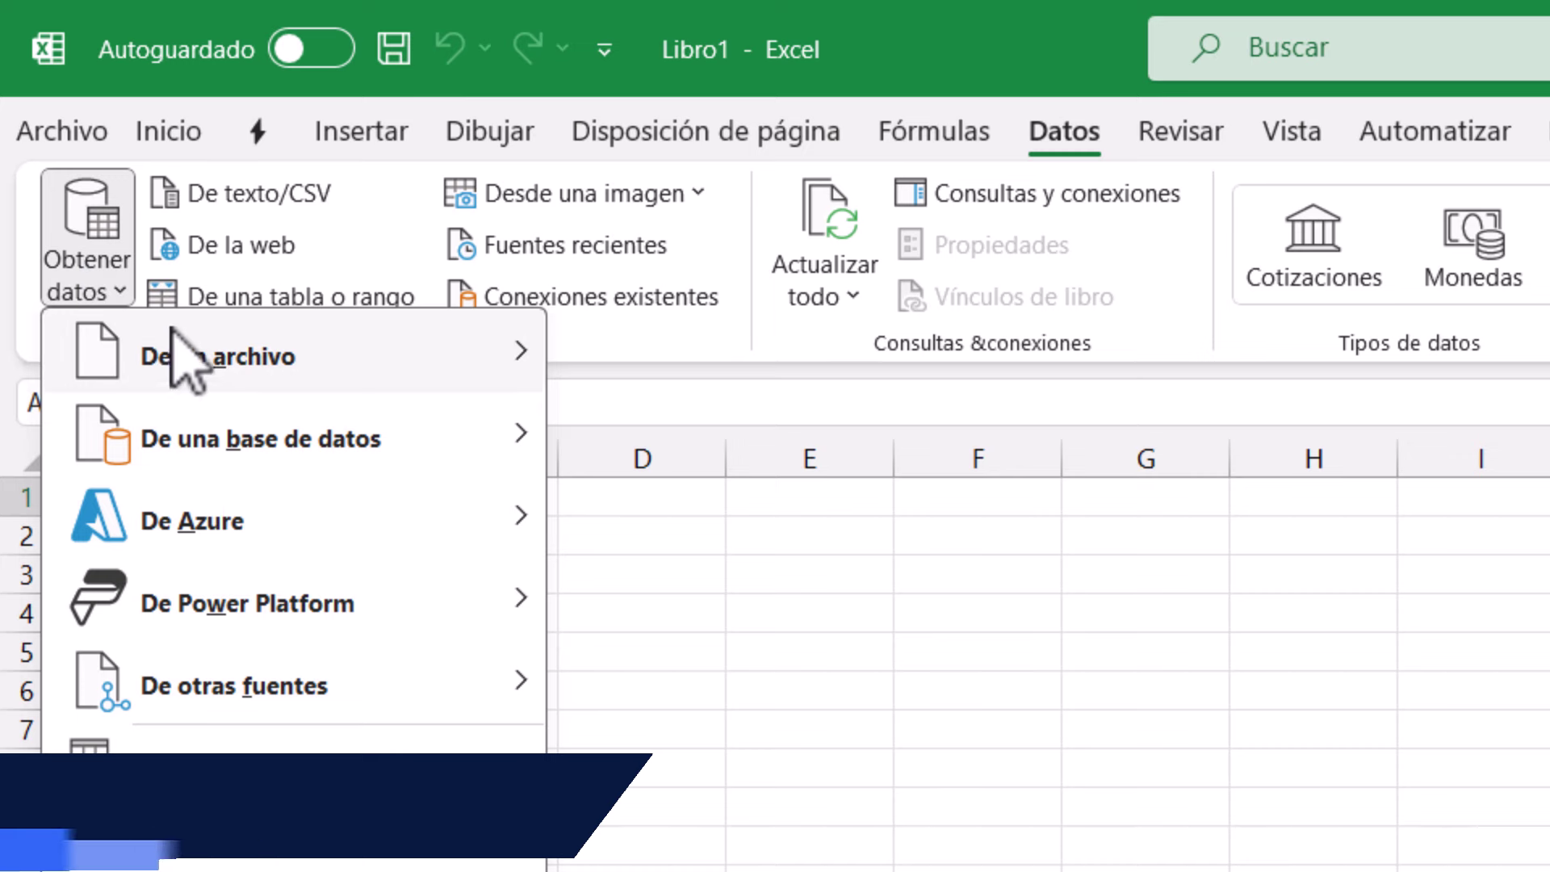
mouse_move(291, 355)
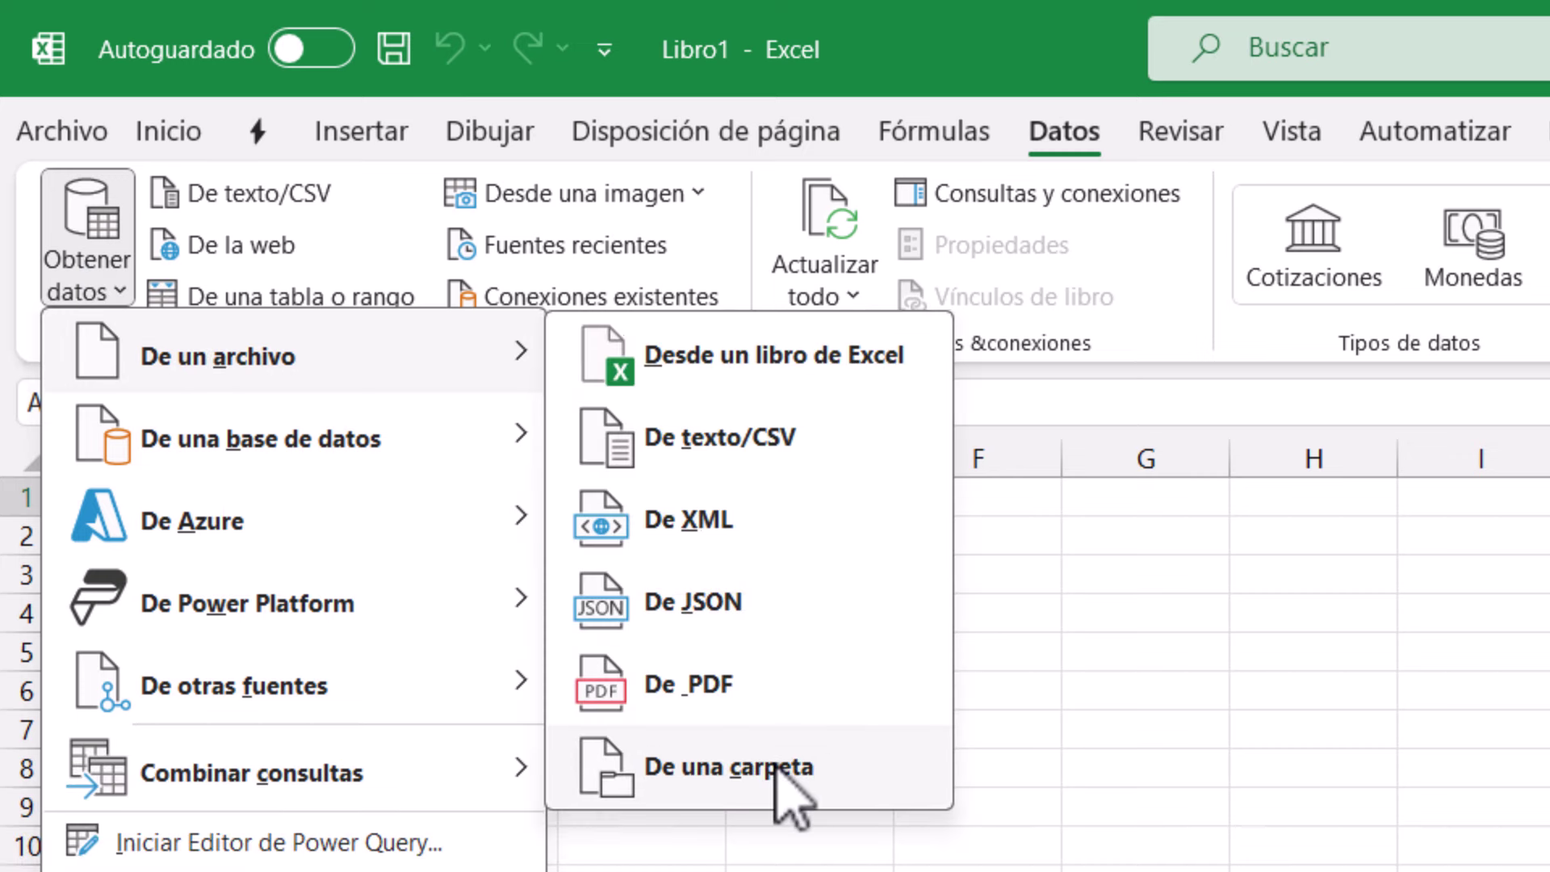
left_click(779, 771)
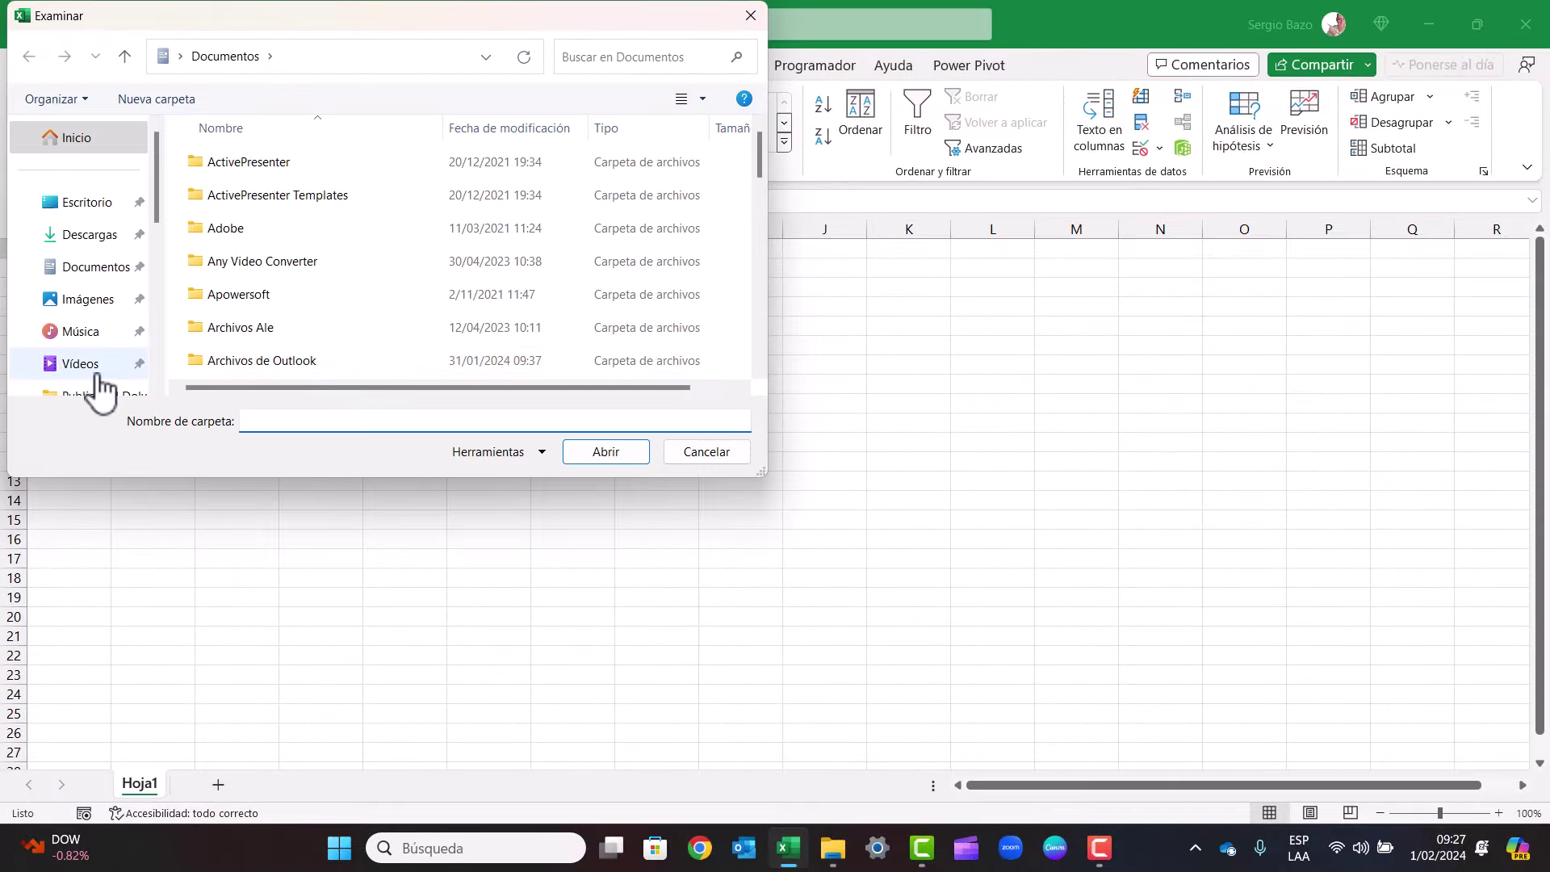
scroll(158, 379, "down", 5)
left_click(113, 260)
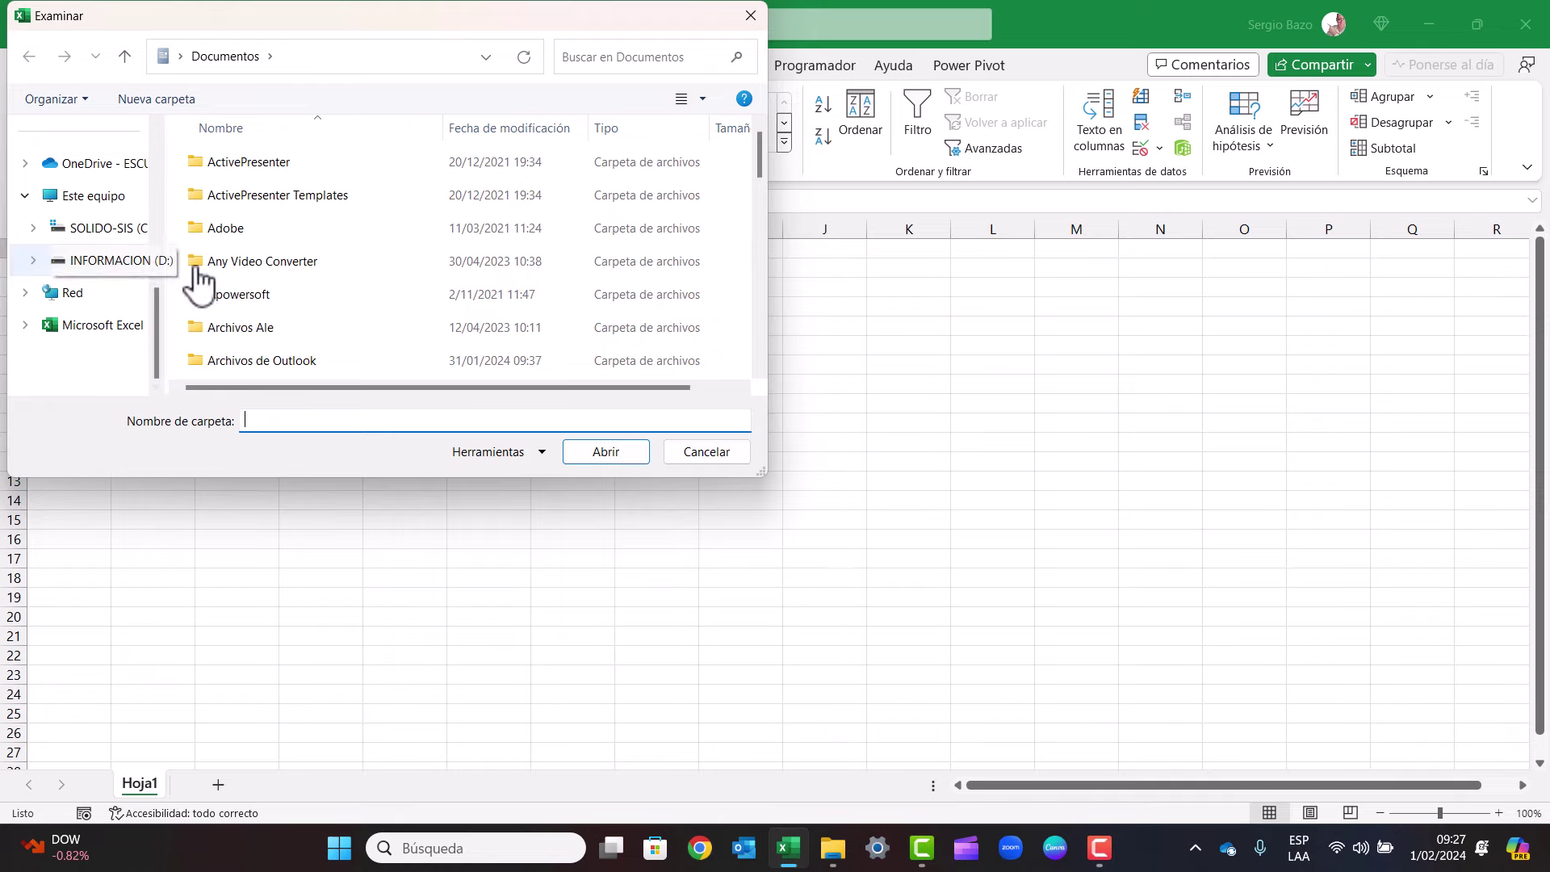
left_click(203, 262)
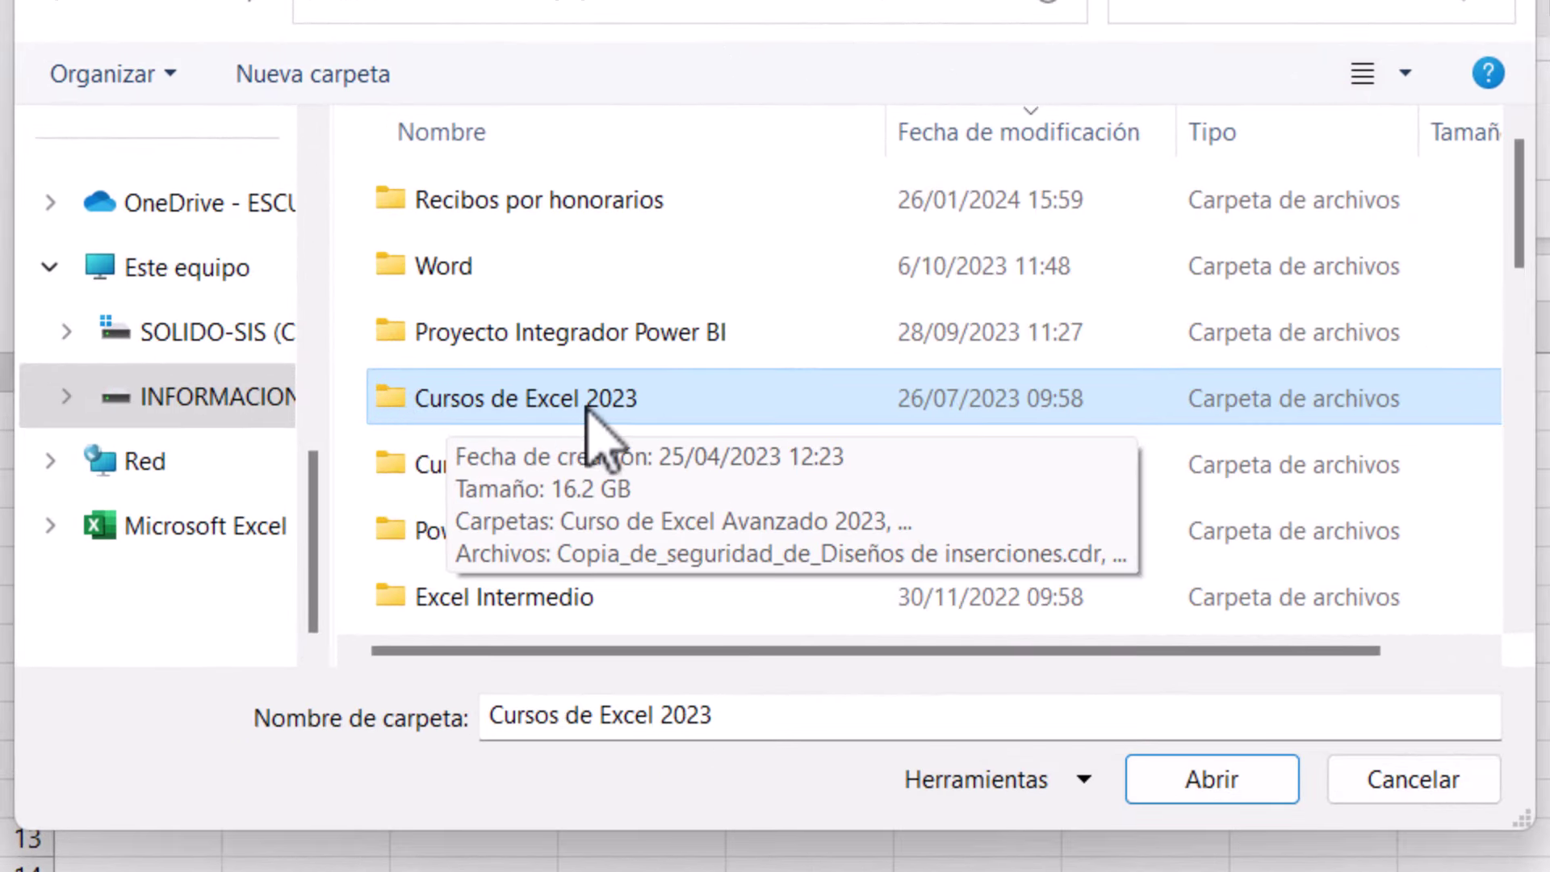
double_click(613, 399)
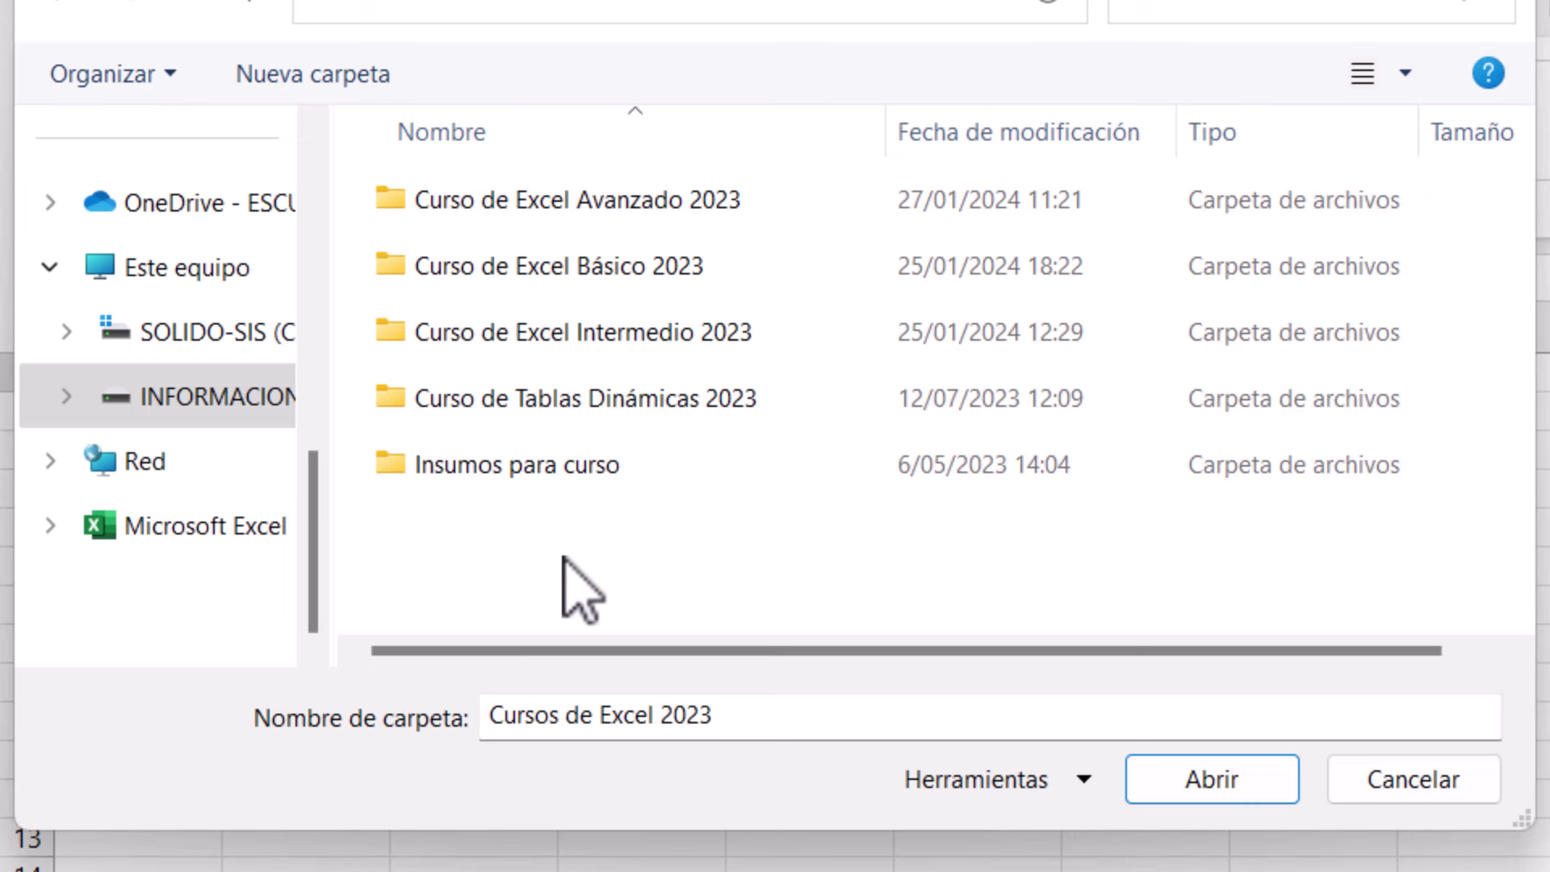
left_click(1184, 787)
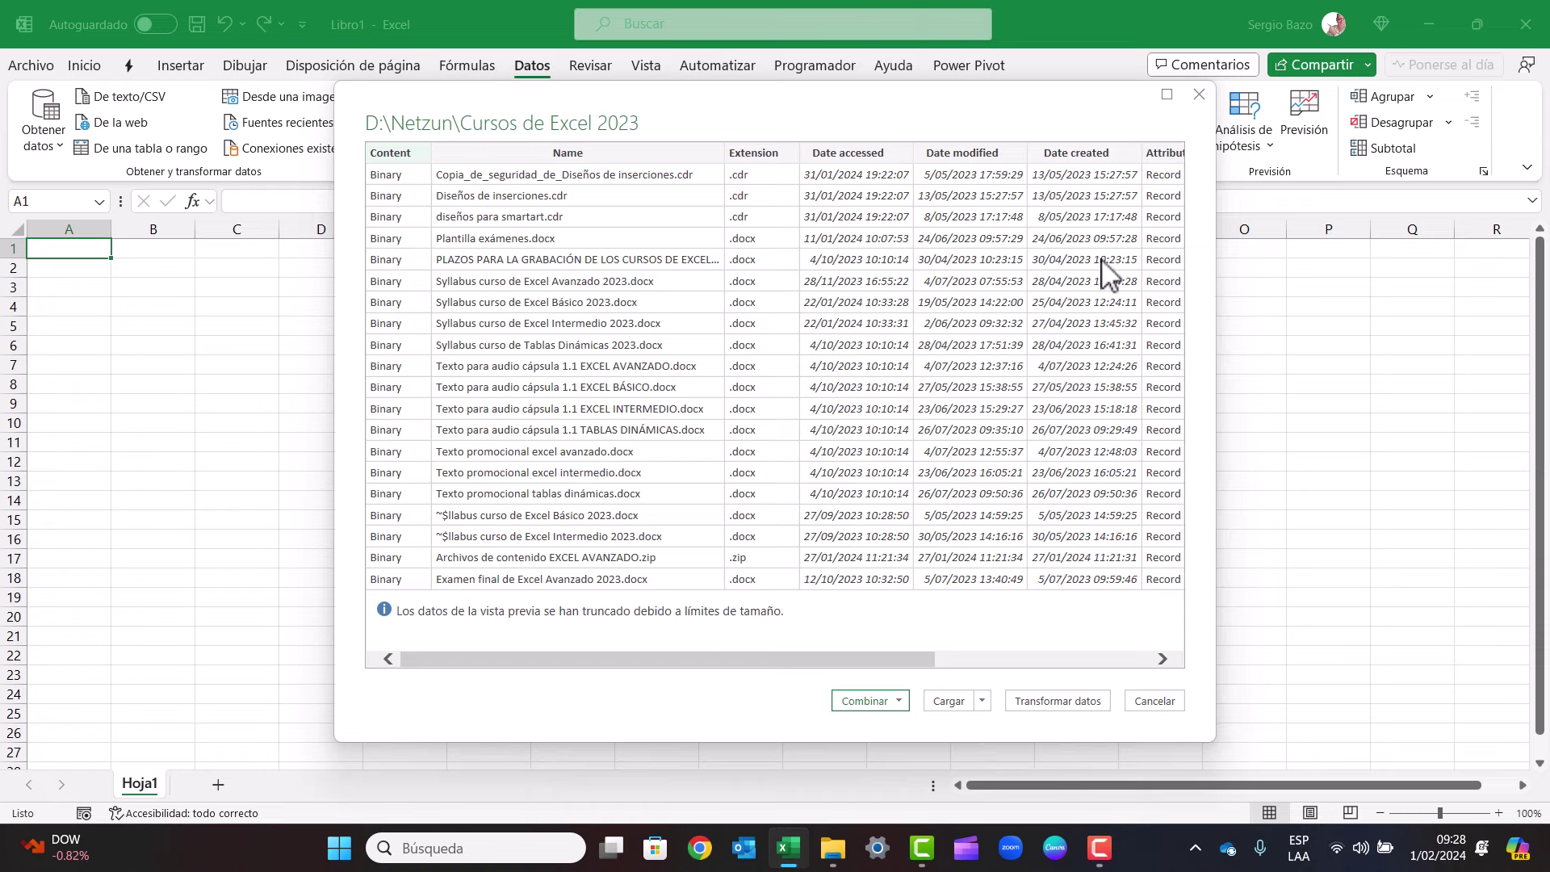
Open the 569-file list in the Power Query Editor and review its 8 columns.
left_click(1041, 701)
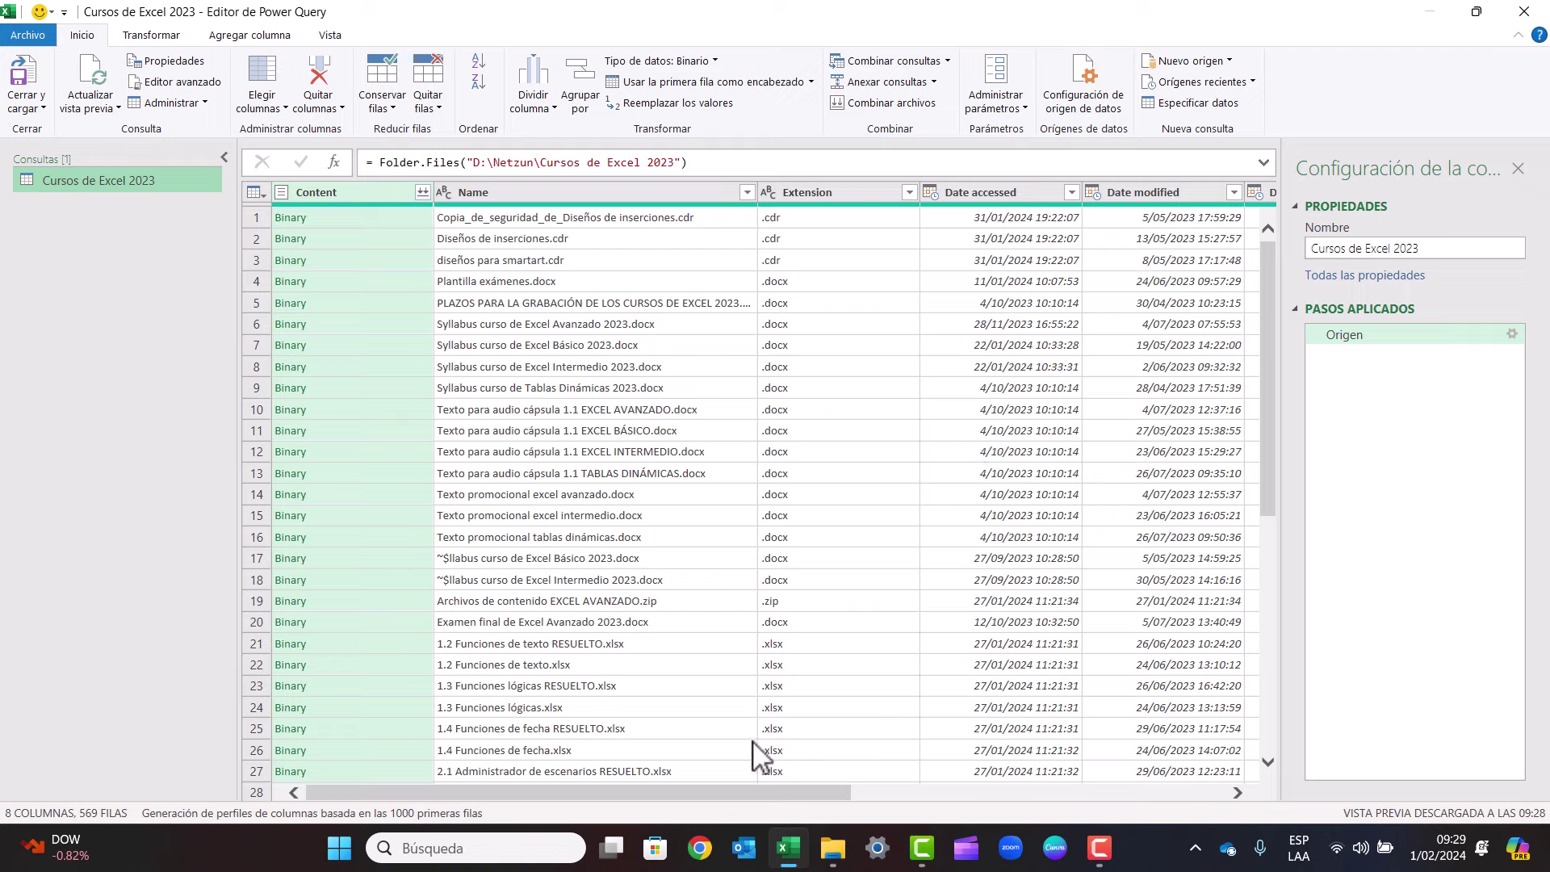
left_click_drag(763, 794, 1139, 794)
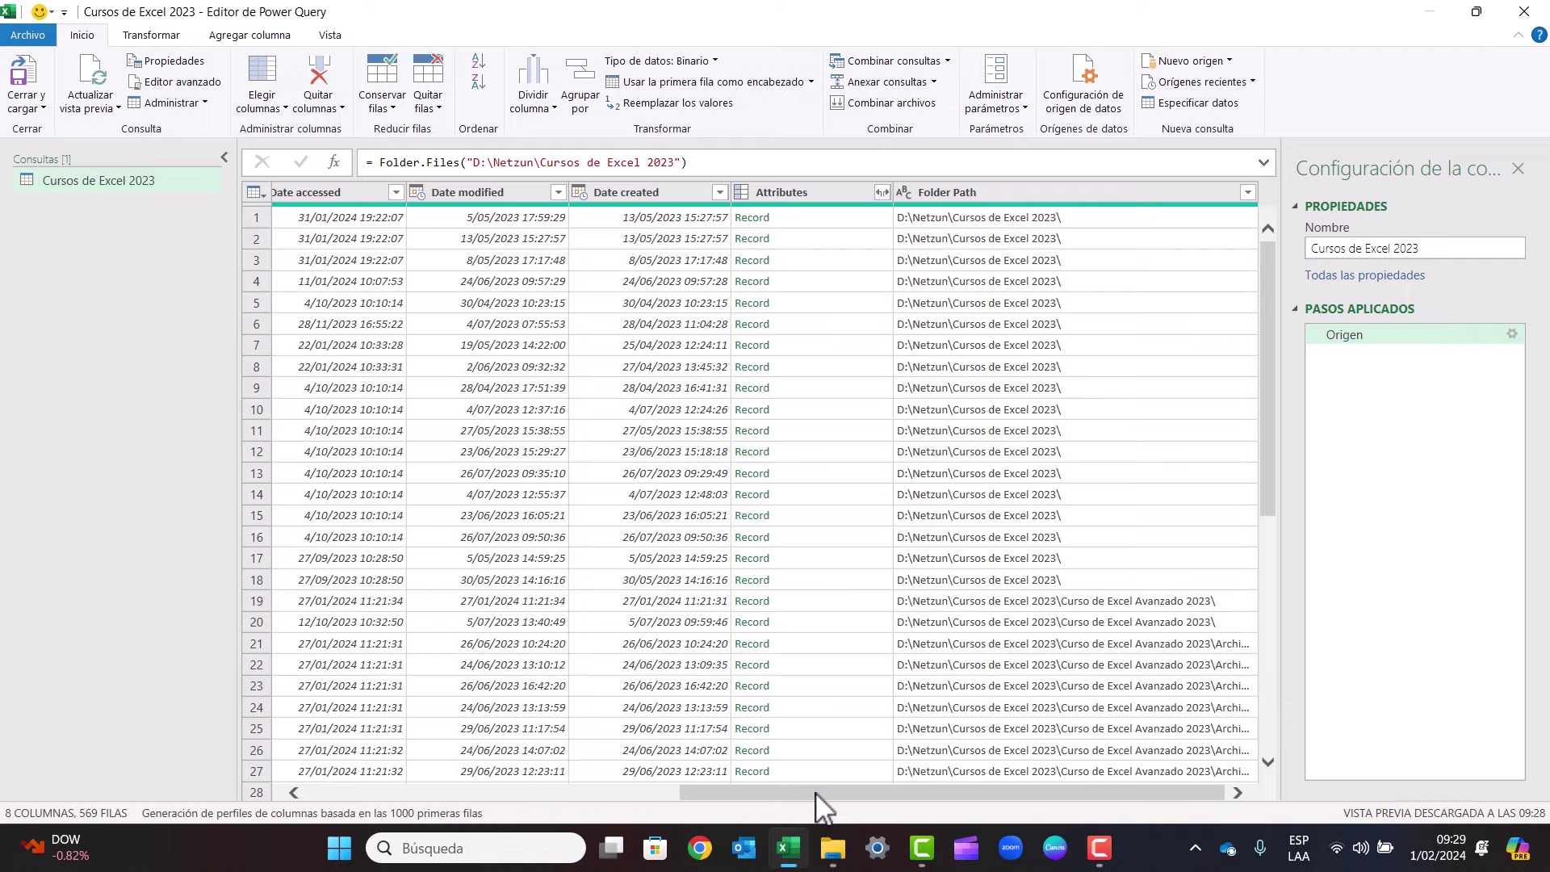
left_click_drag(815, 793, 89, 416)
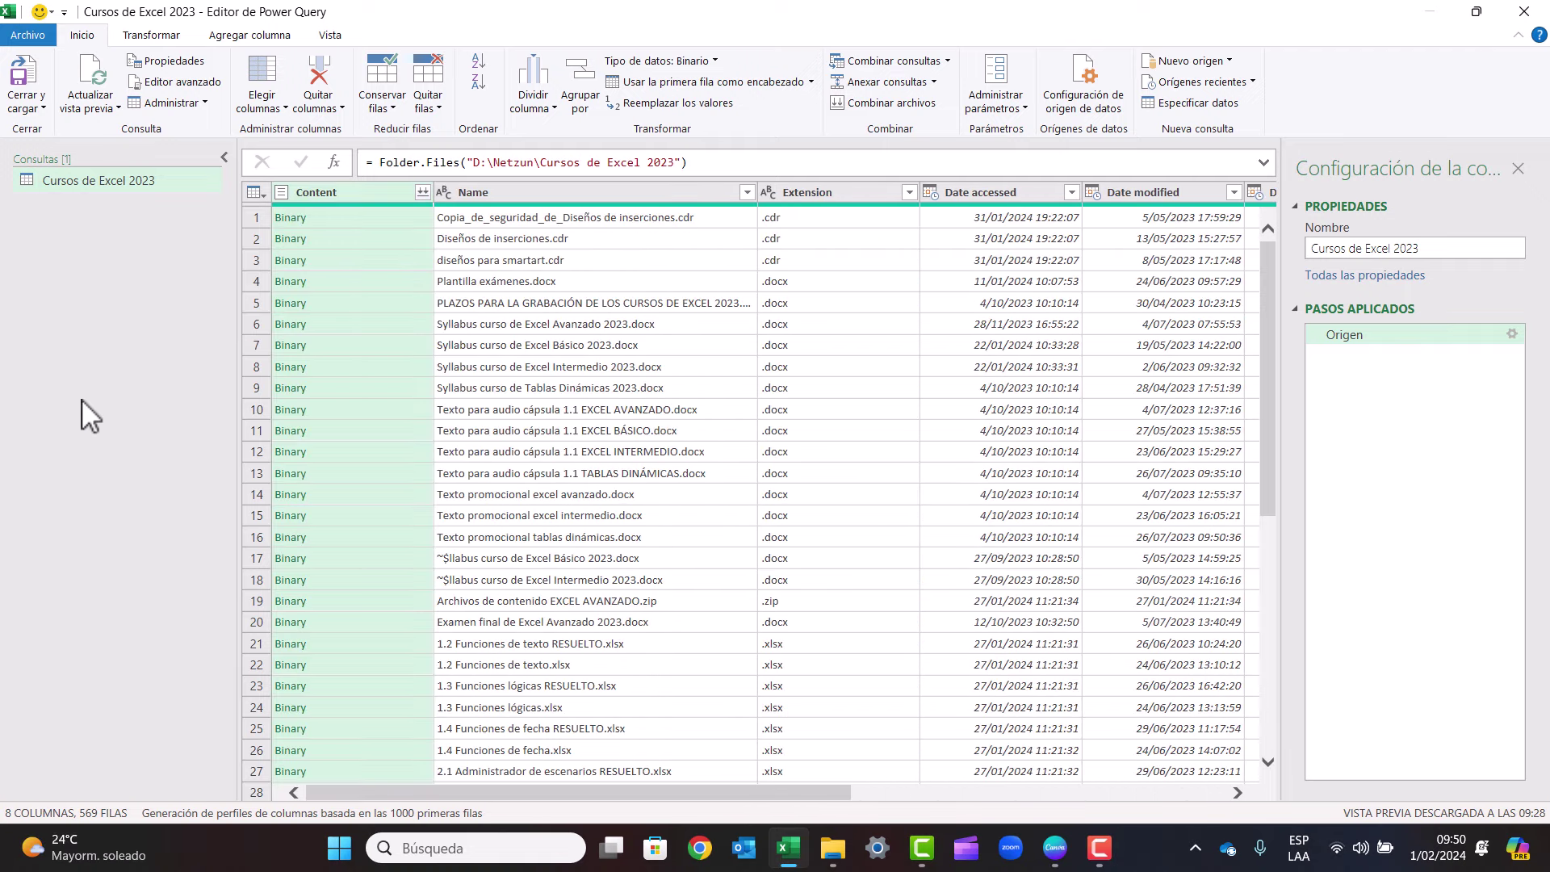
Select the Name, Extension and Folder Path columns together in the query.
left_click(570, 193)
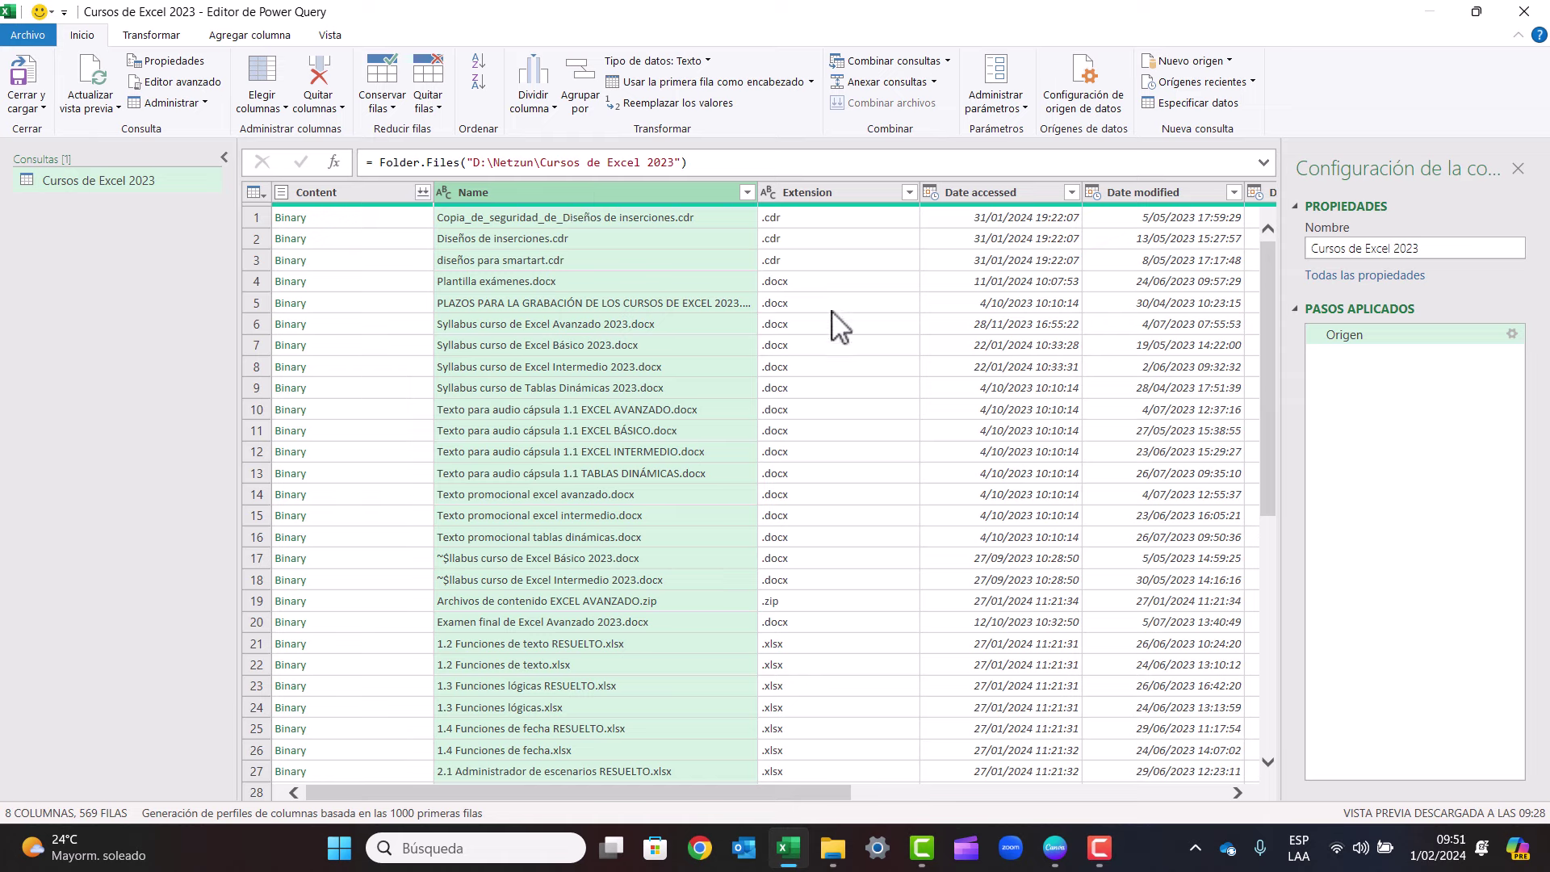
left_click(836, 191, "ctrl")
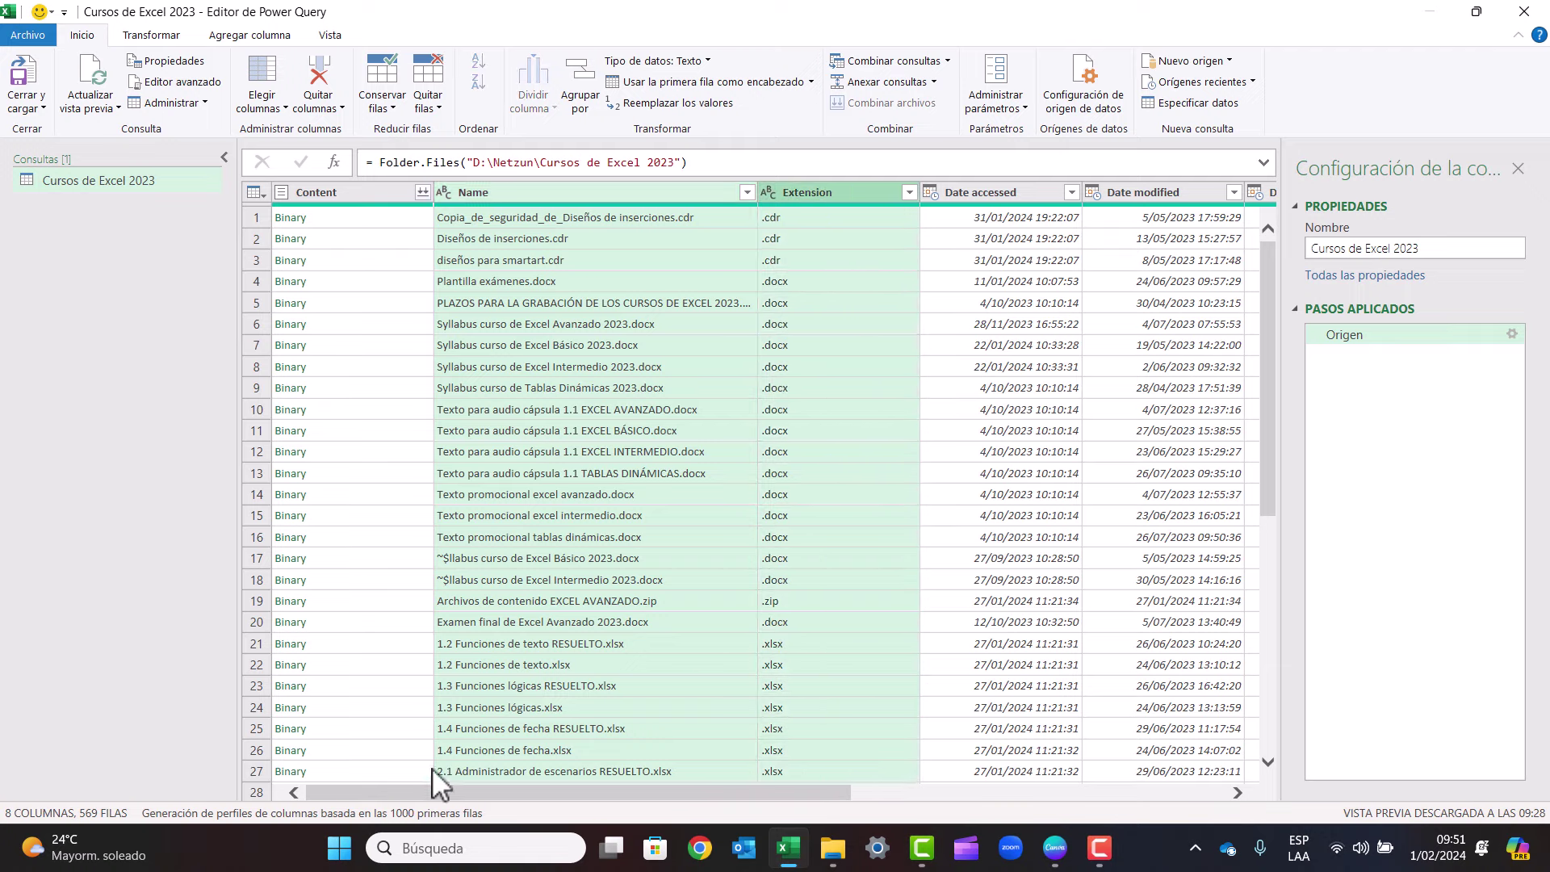
left_click_drag(429, 793, 845, 821)
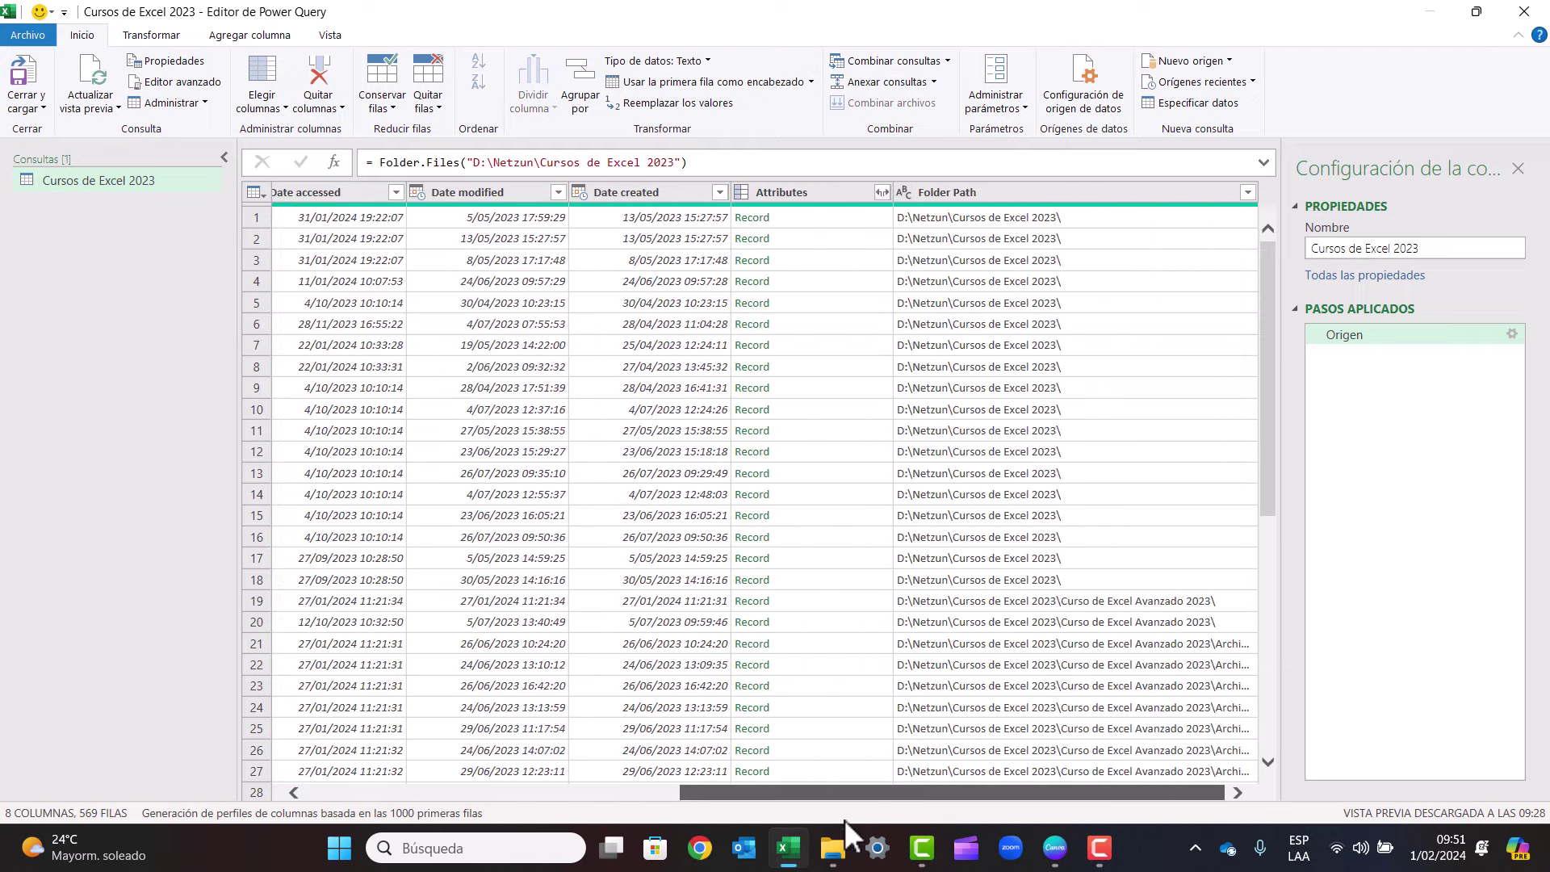
left_click(991, 208)
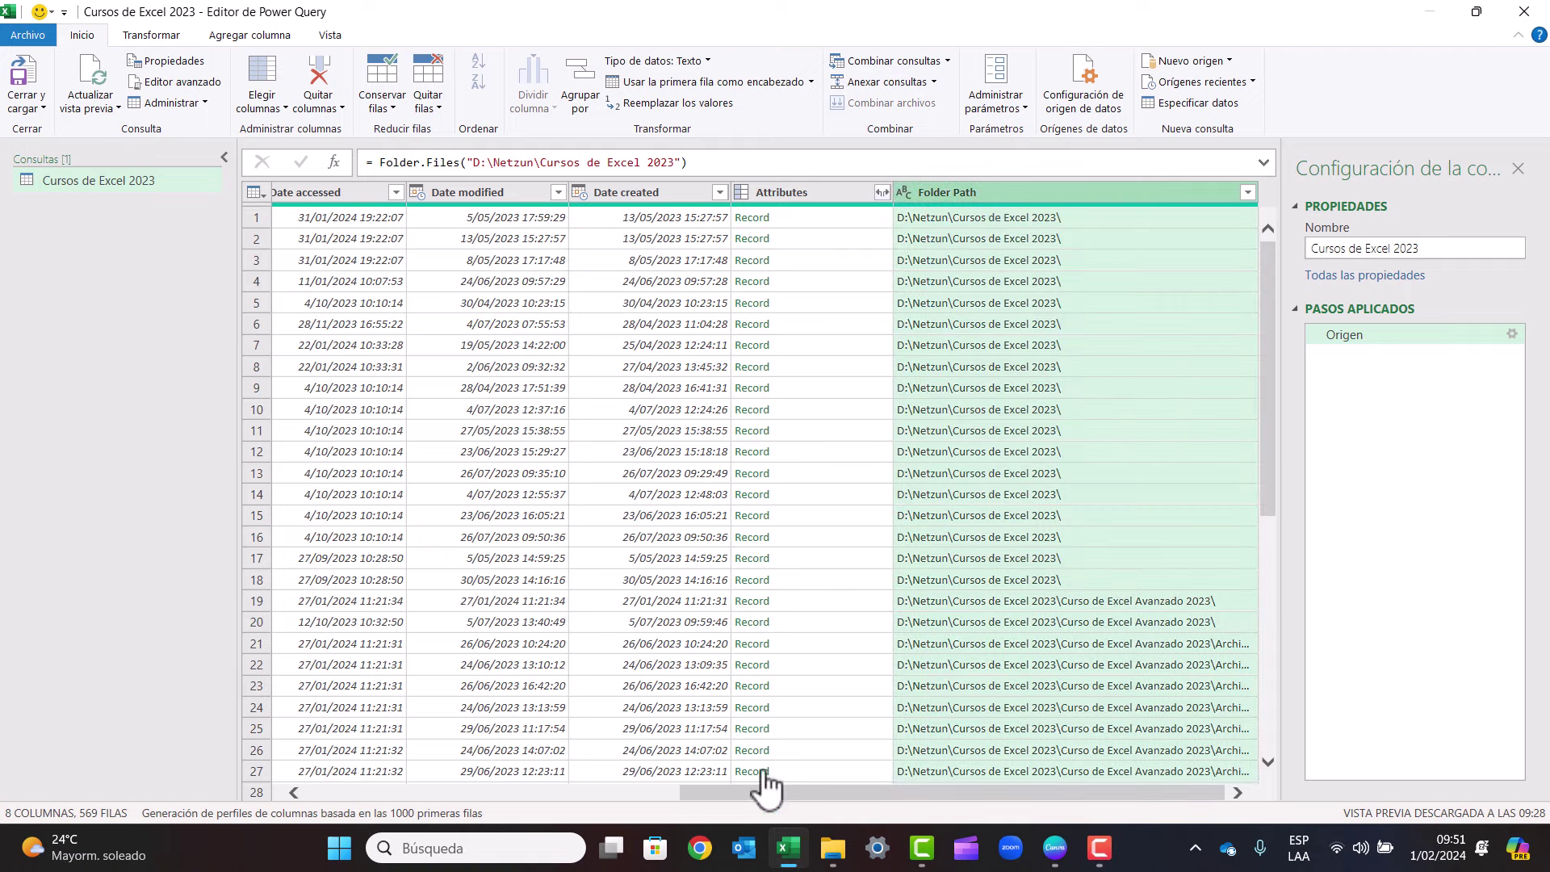
left_click_drag(767, 791, 283, 795)
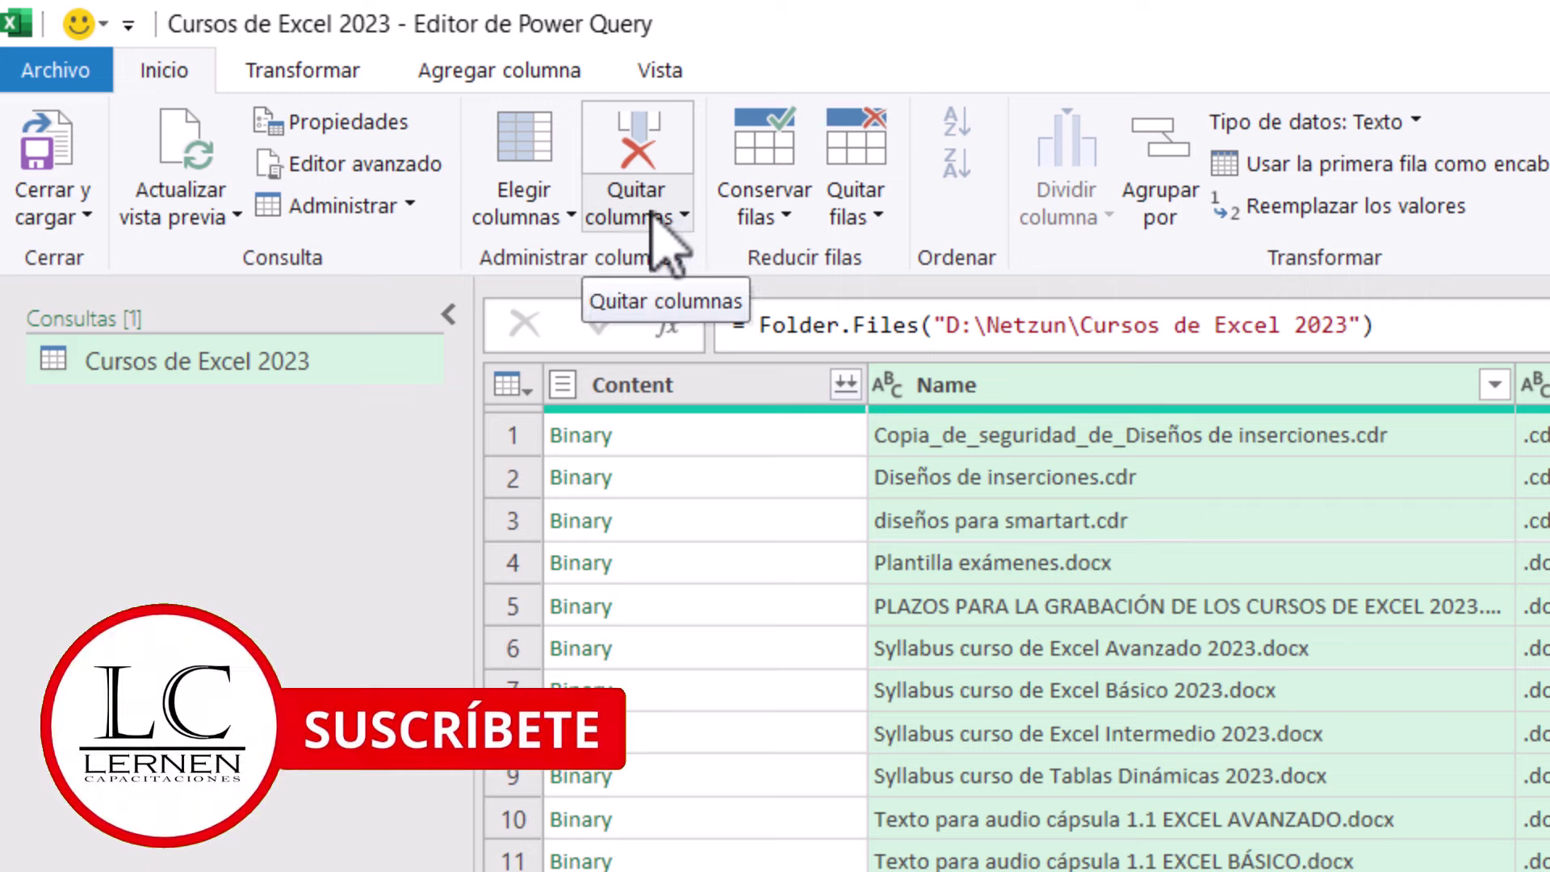
Remove all other columns, keeping only Name, Extension and Folder Path.
left_click(660, 216)
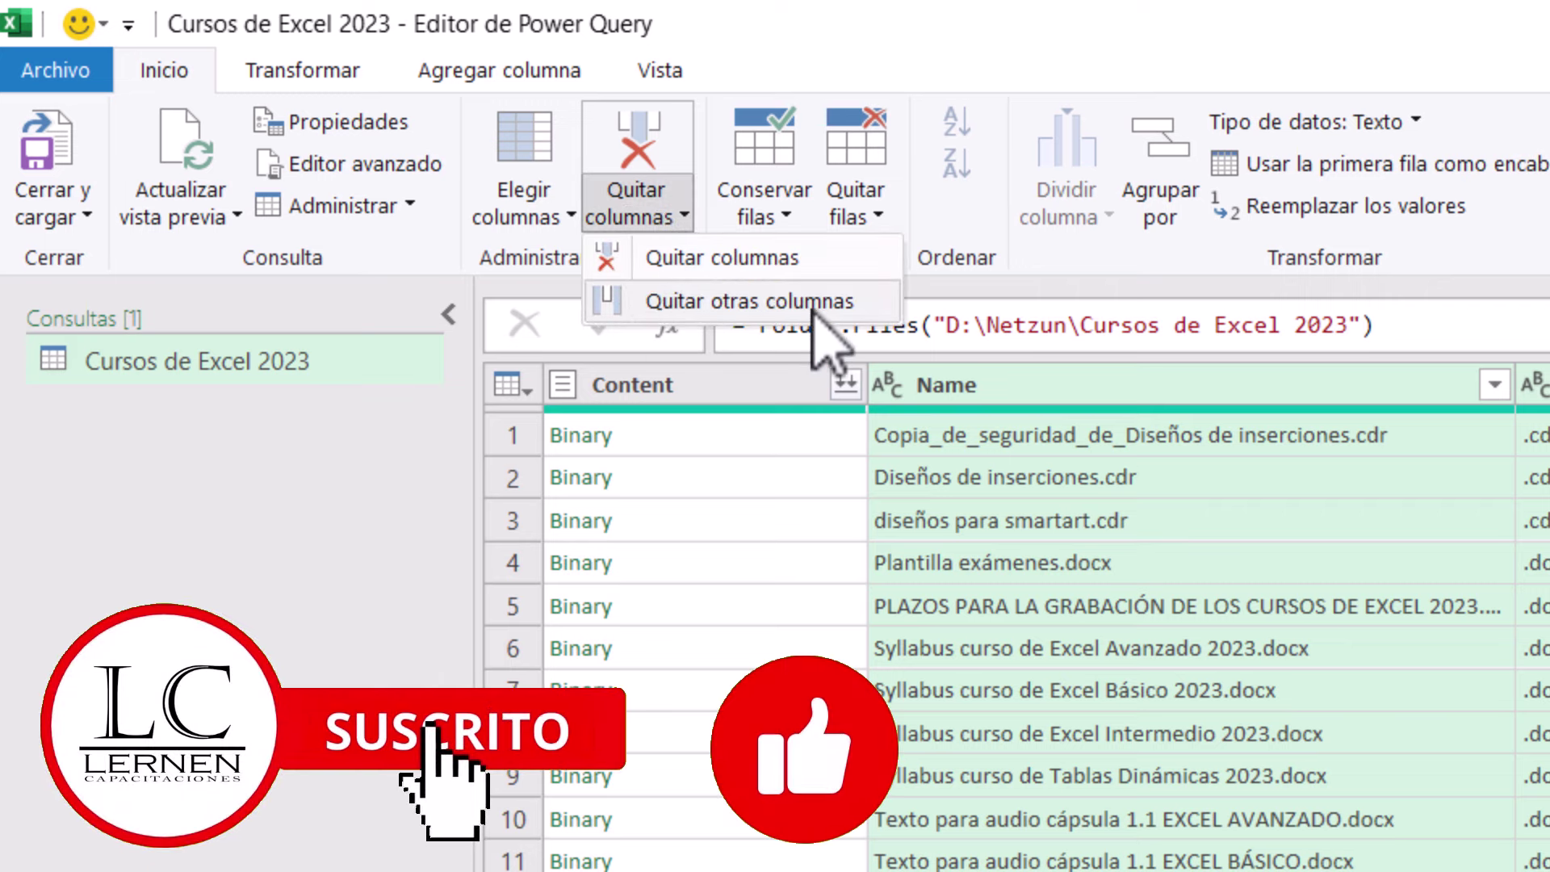
left_click(813, 309)
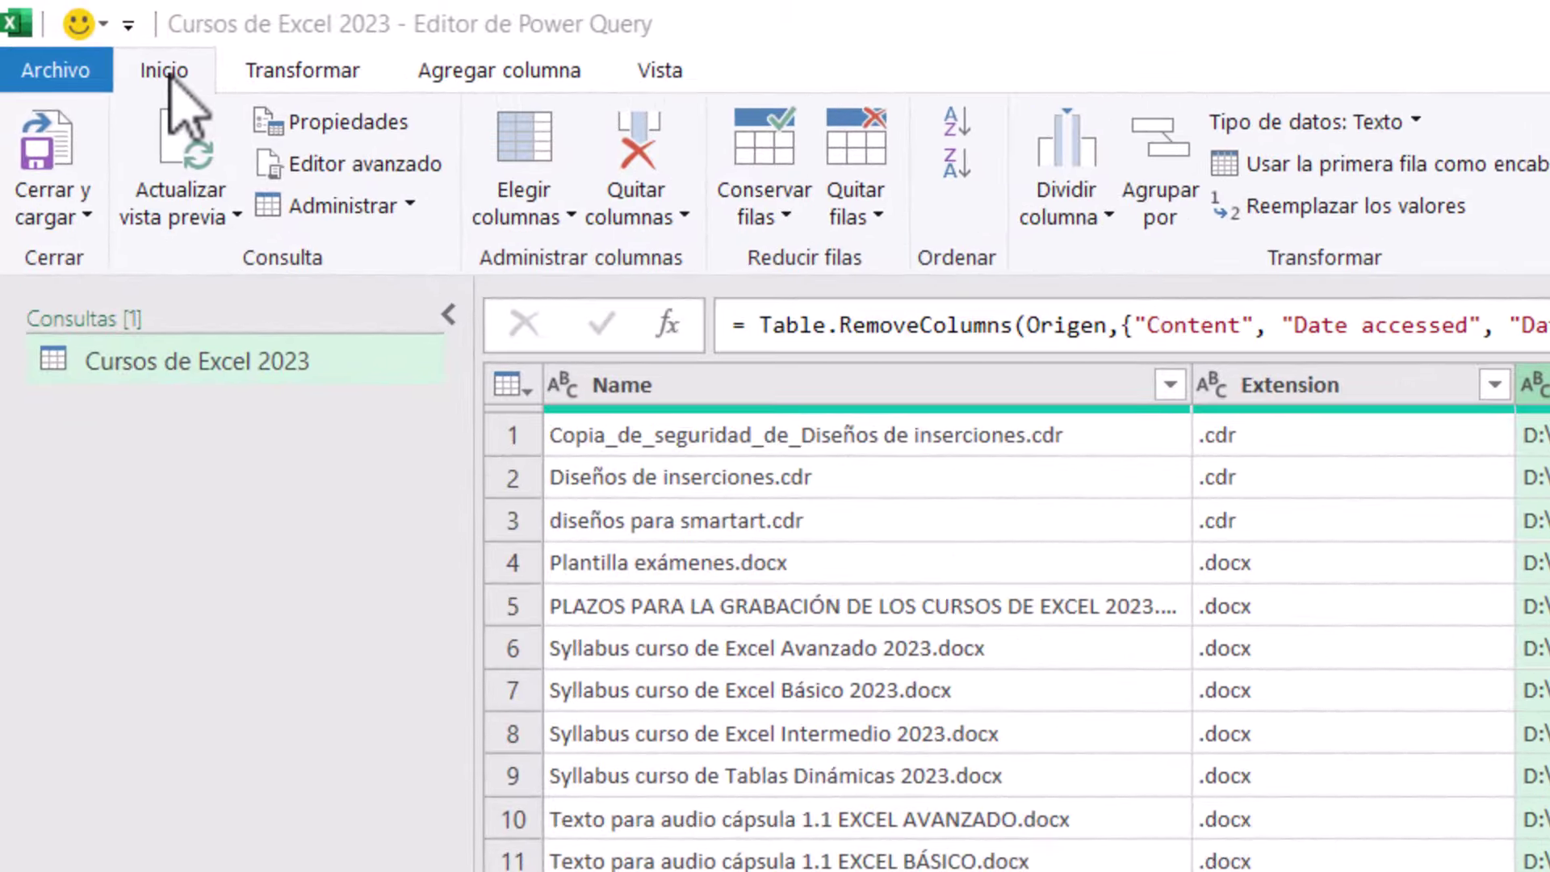
Load the query as a table onto a new worksheet.
left_click(48, 216)
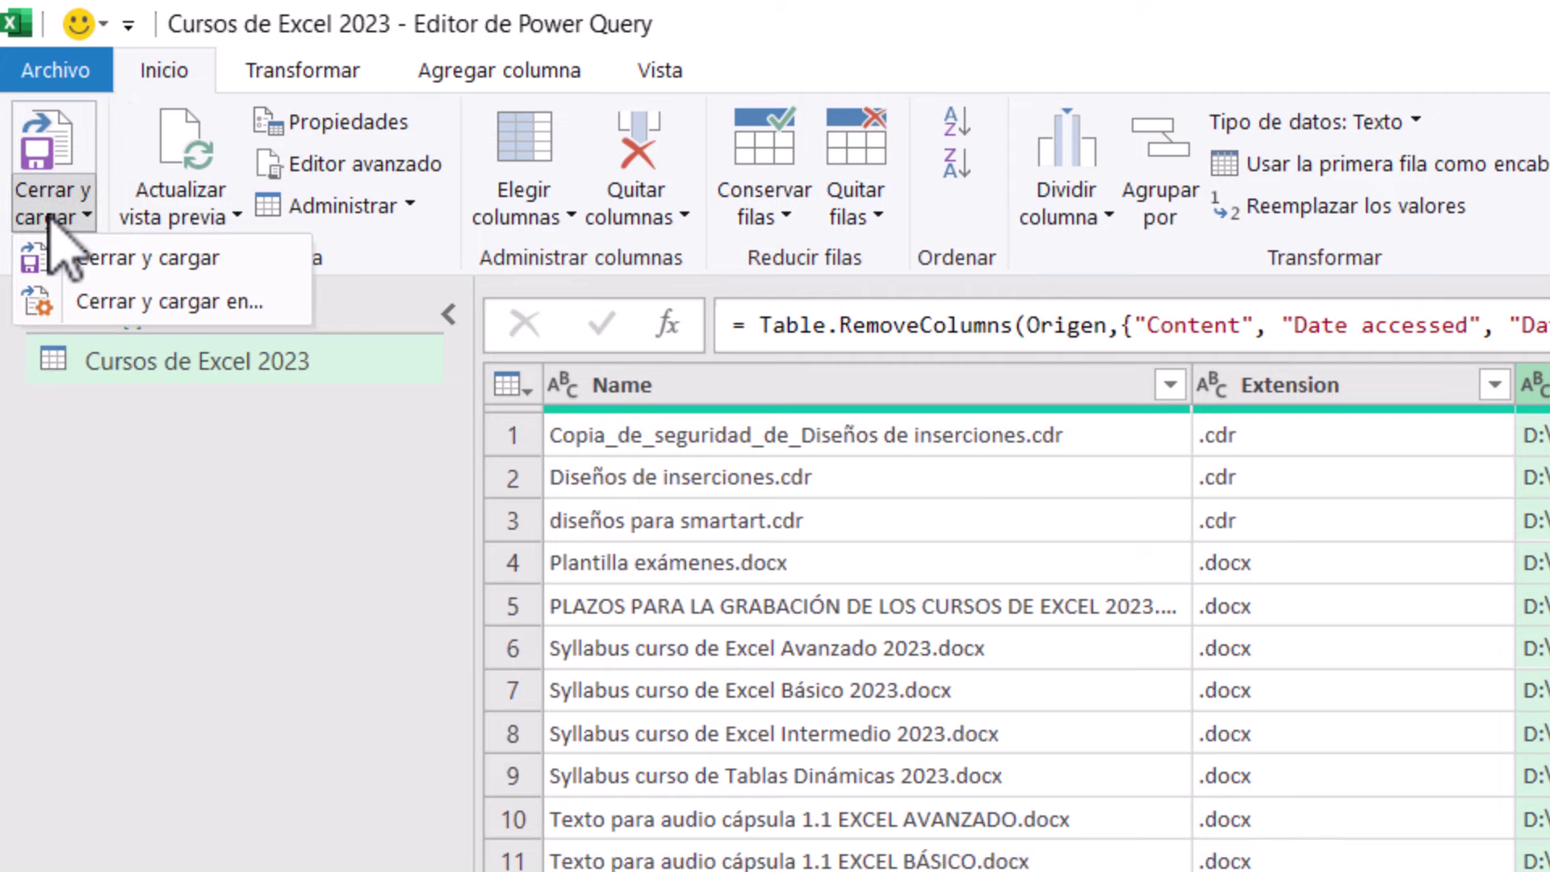
left_click(121, 302)
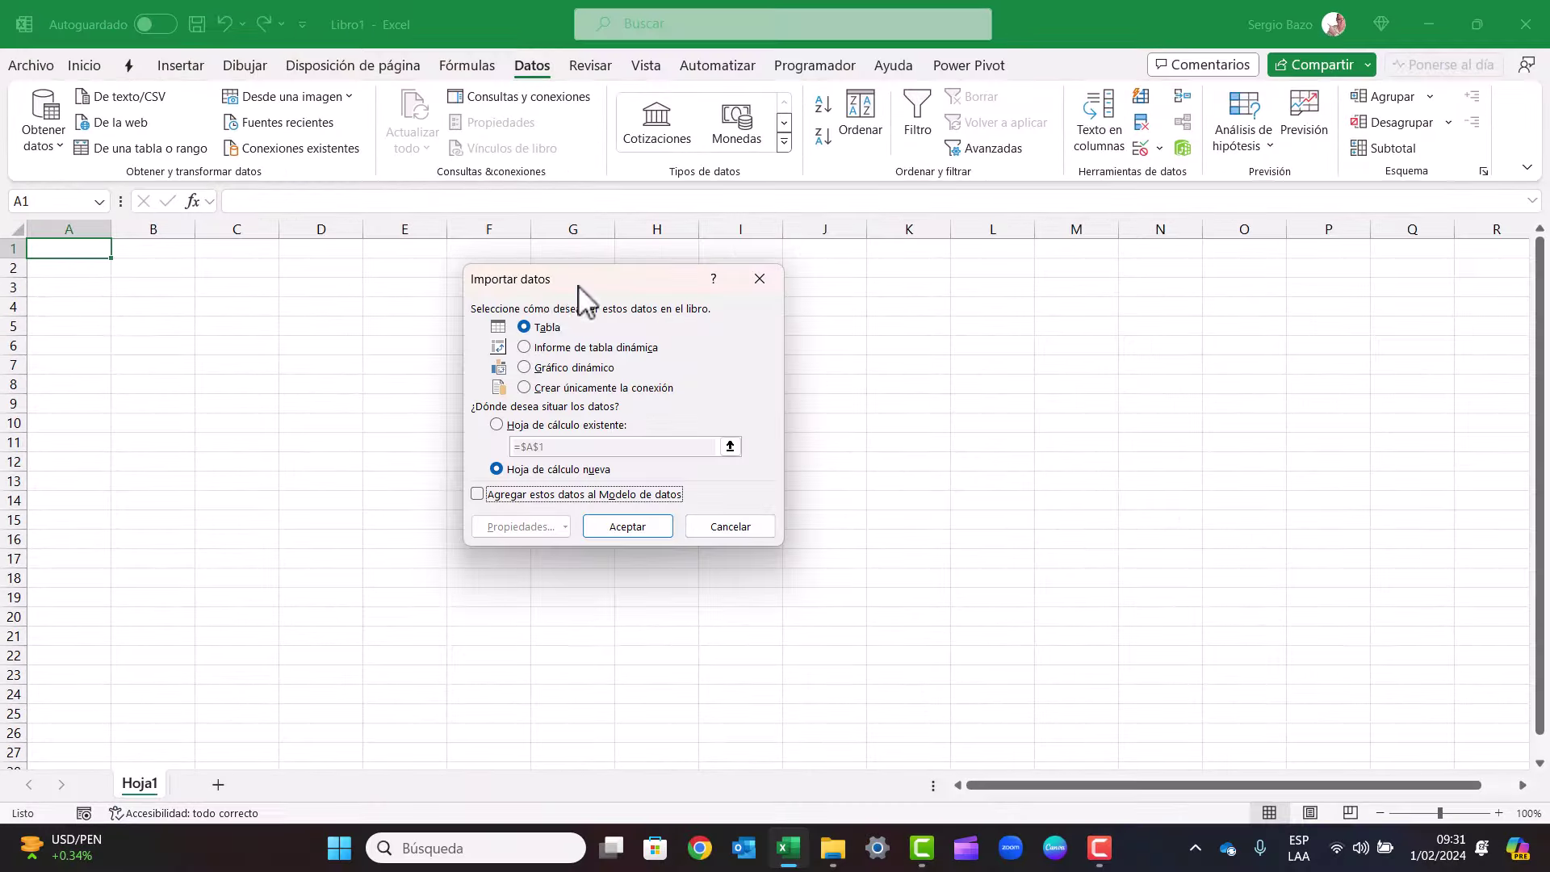
left_click(545, 327)
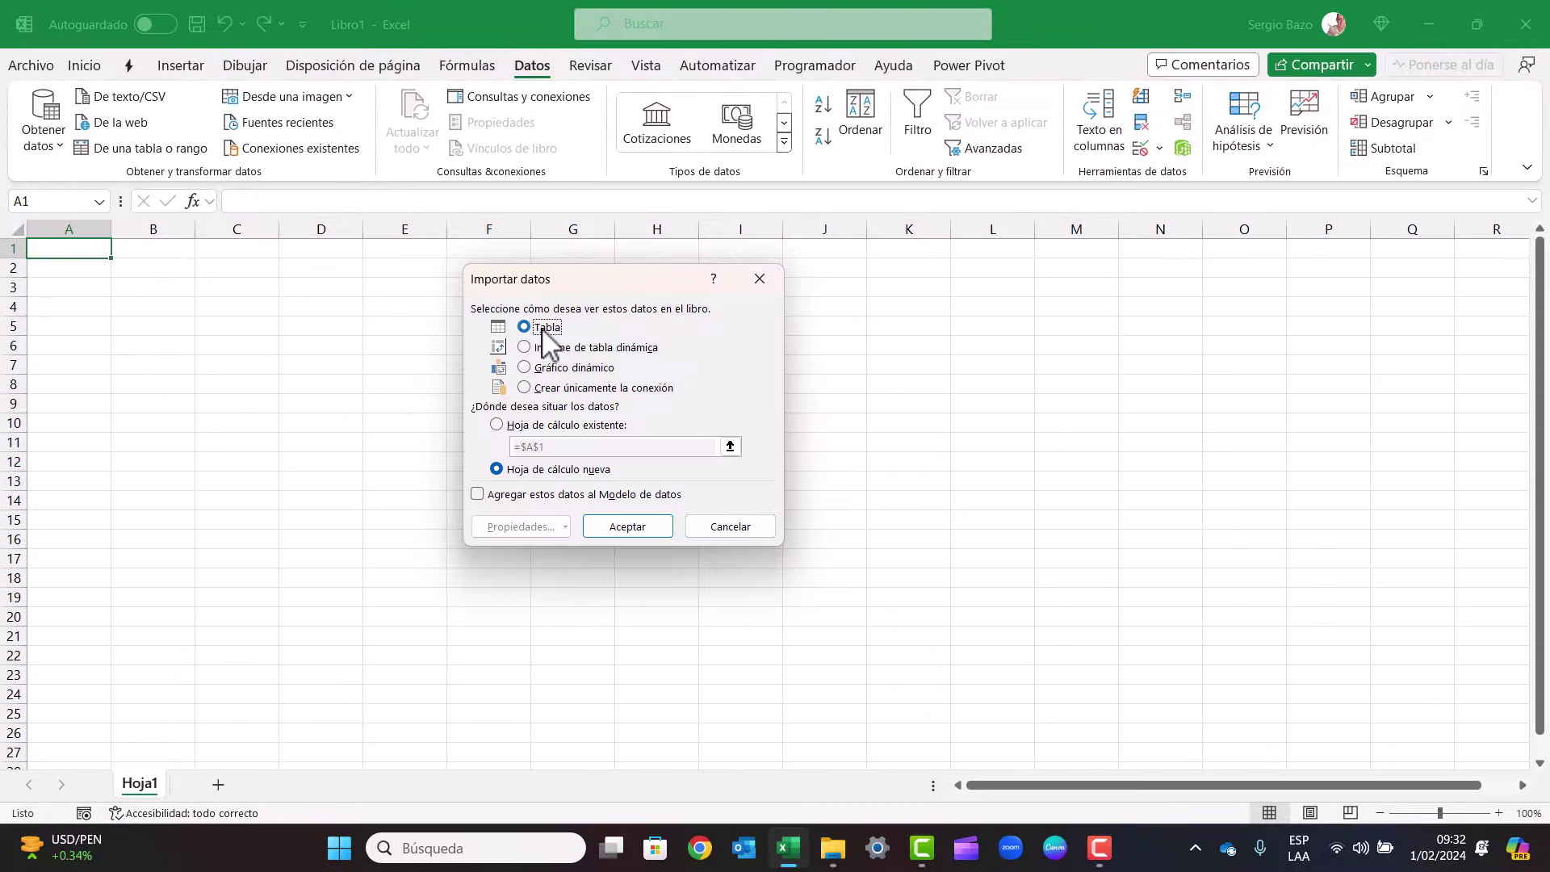
left_click(627, 526)
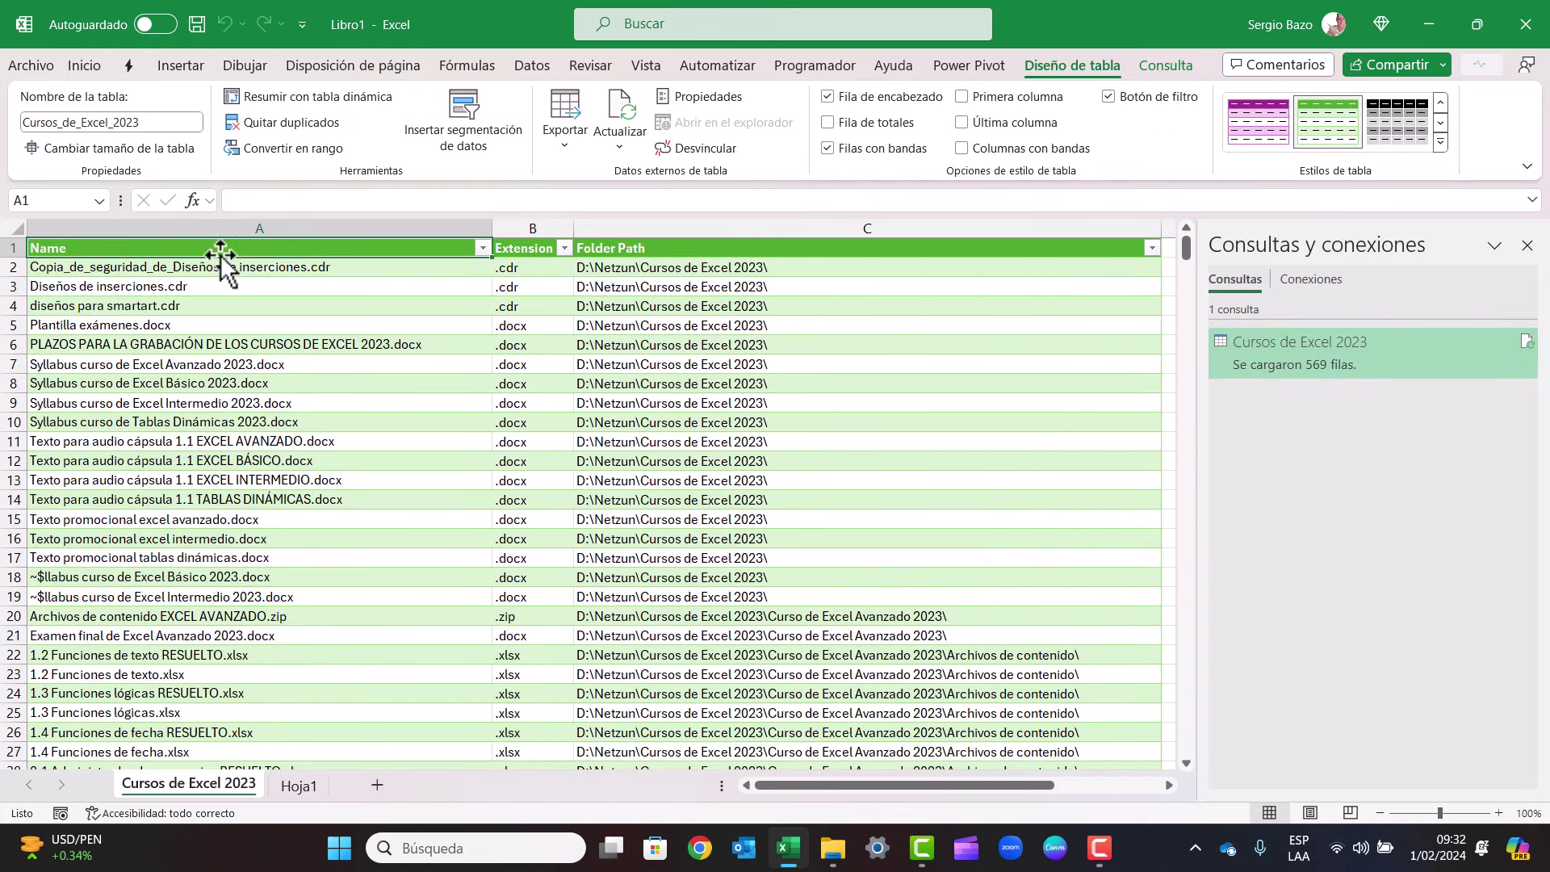
Select the loaded file names in A2:A23, extensions in B2:B17 and the folder paths.
left_click_drag(193, 266, 202, 674)
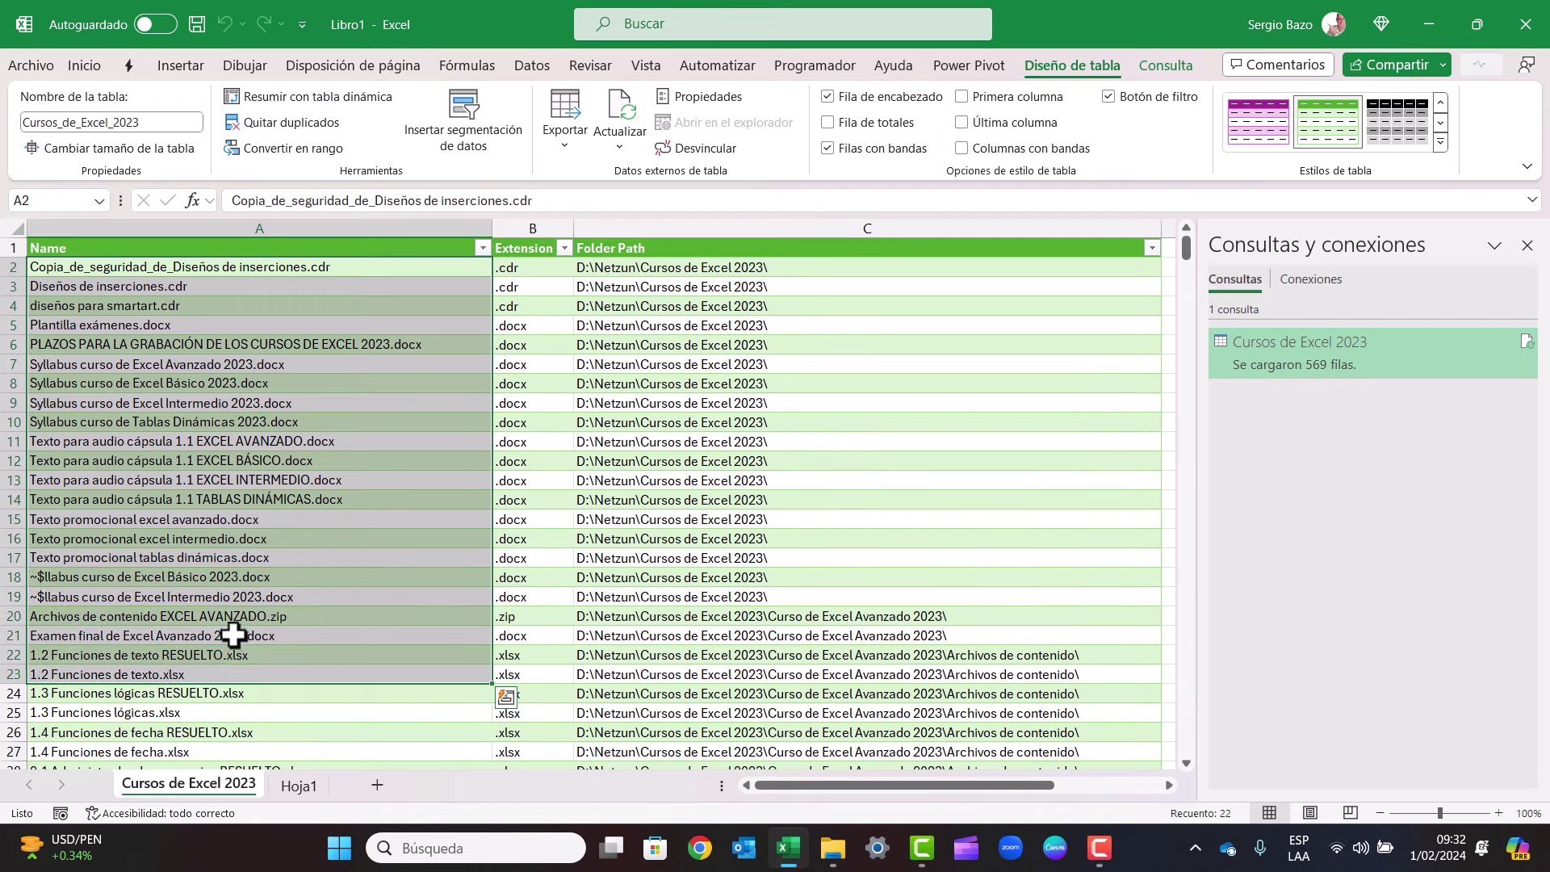
left_click_drag(513, 269, 528, 557)
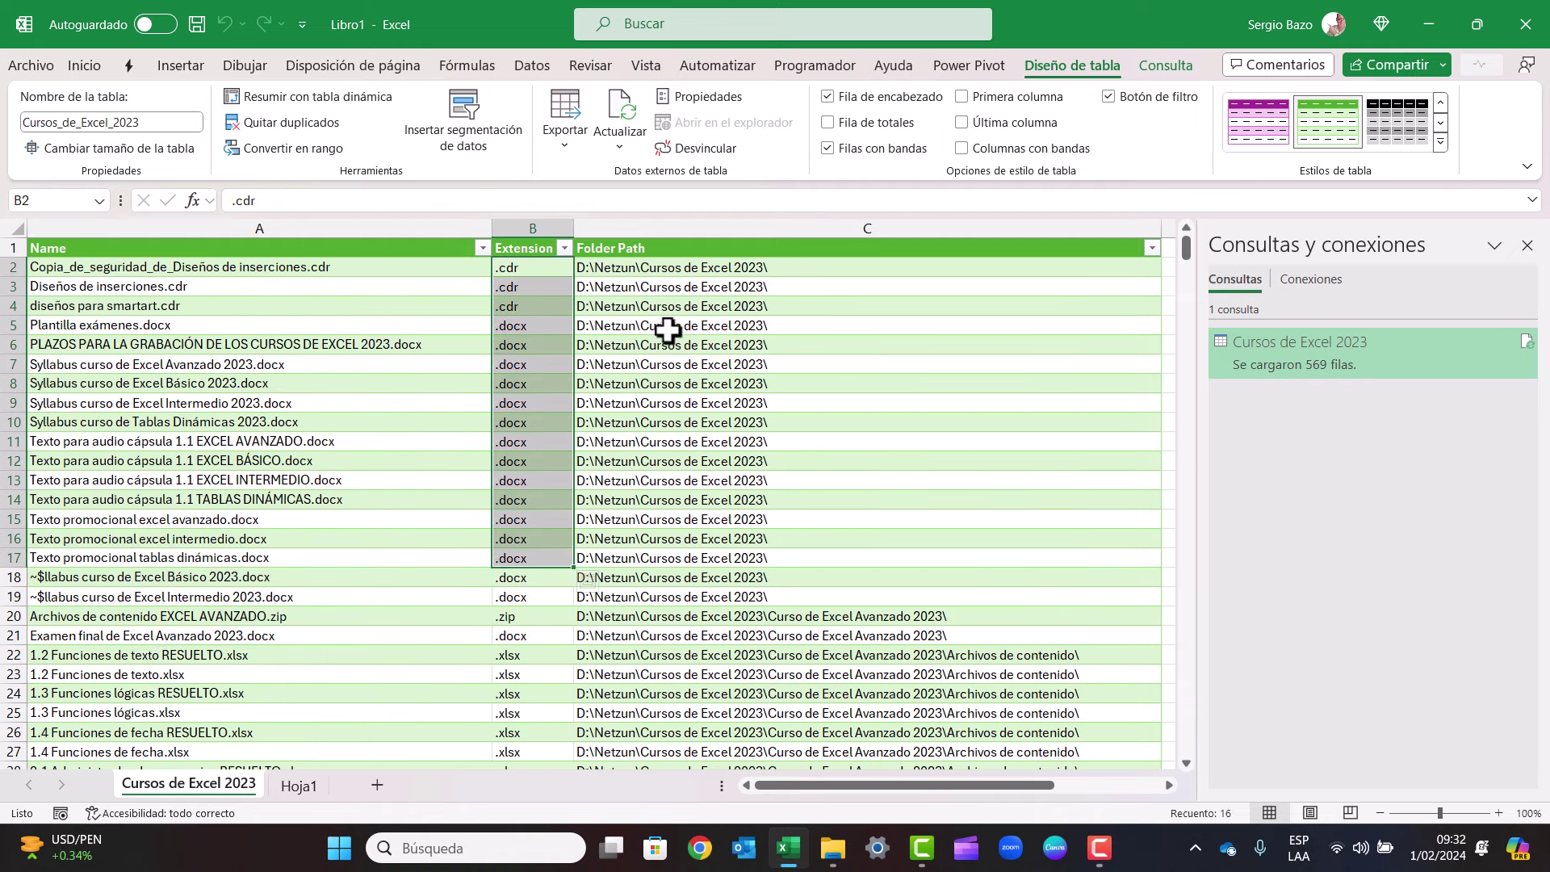
left_click_drag(667, 268, 664, 616)
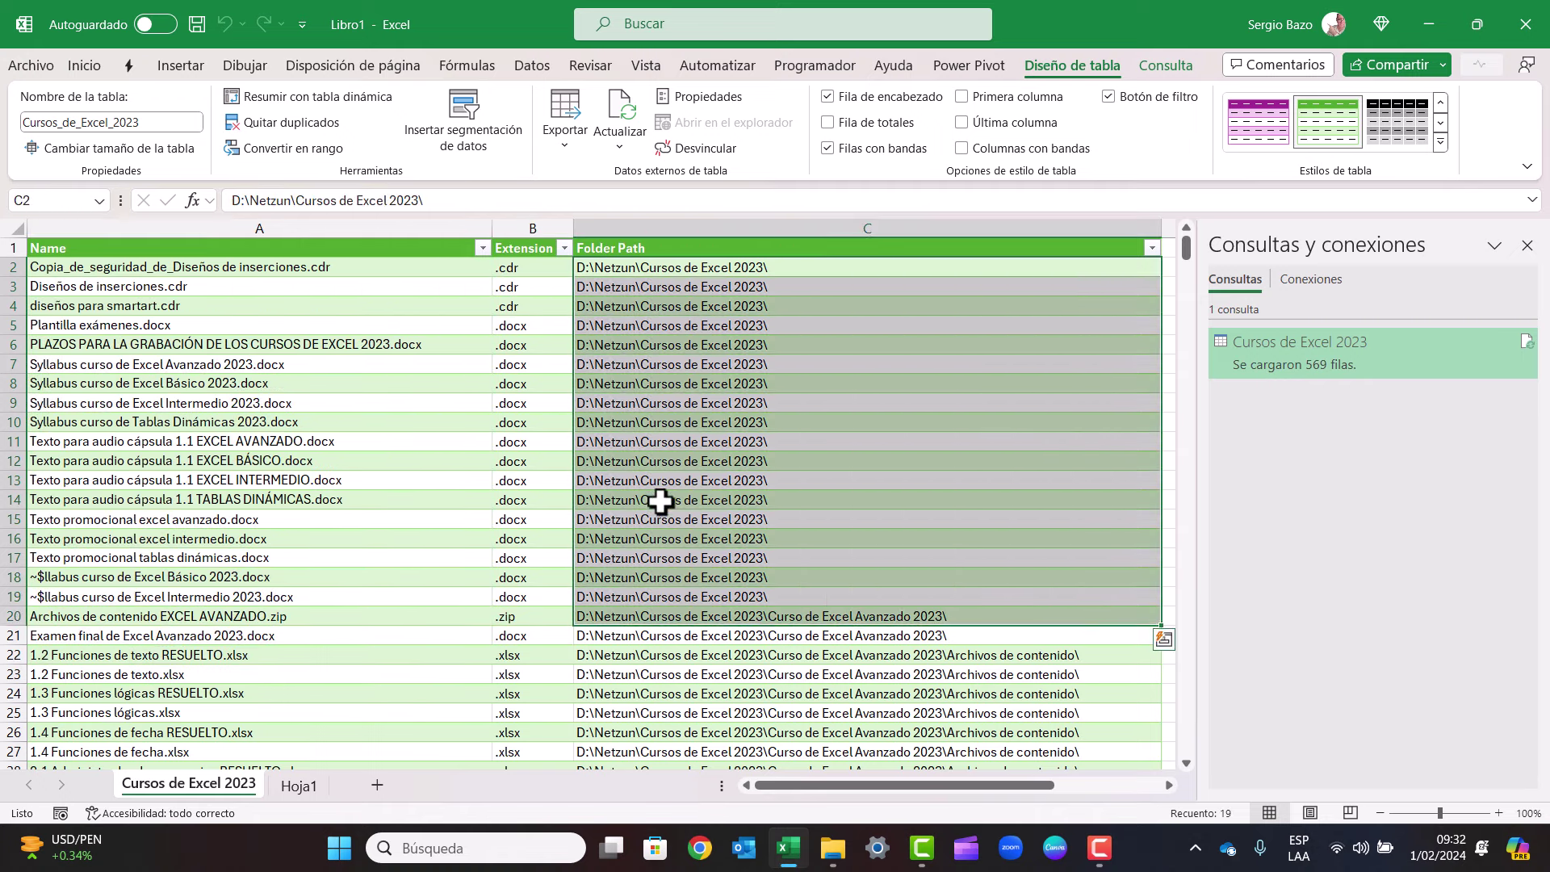
scroll(661, 507, "down", 8)
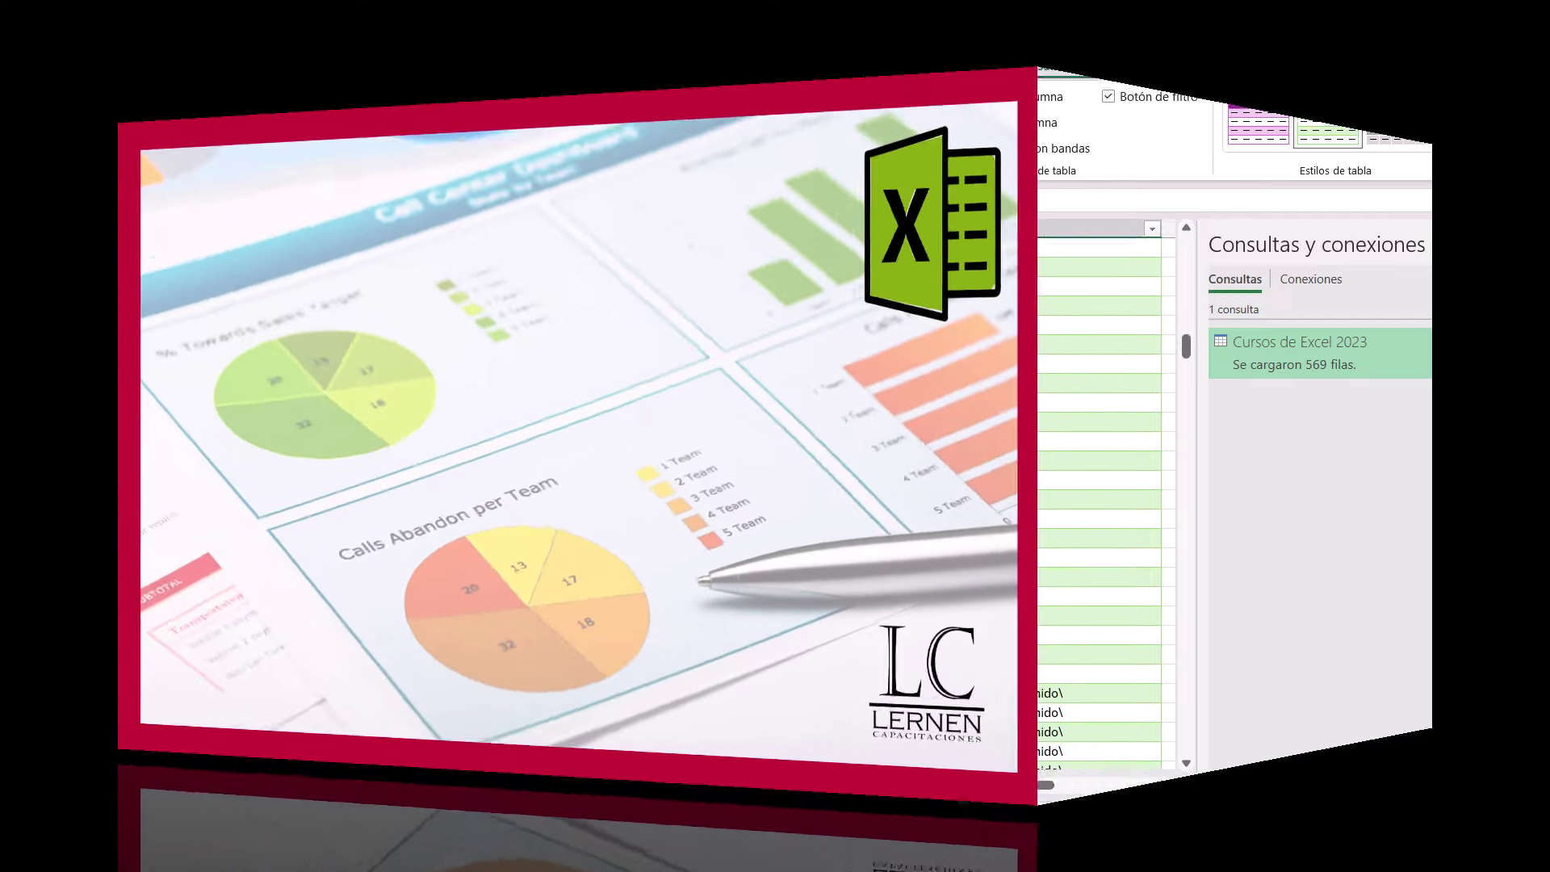